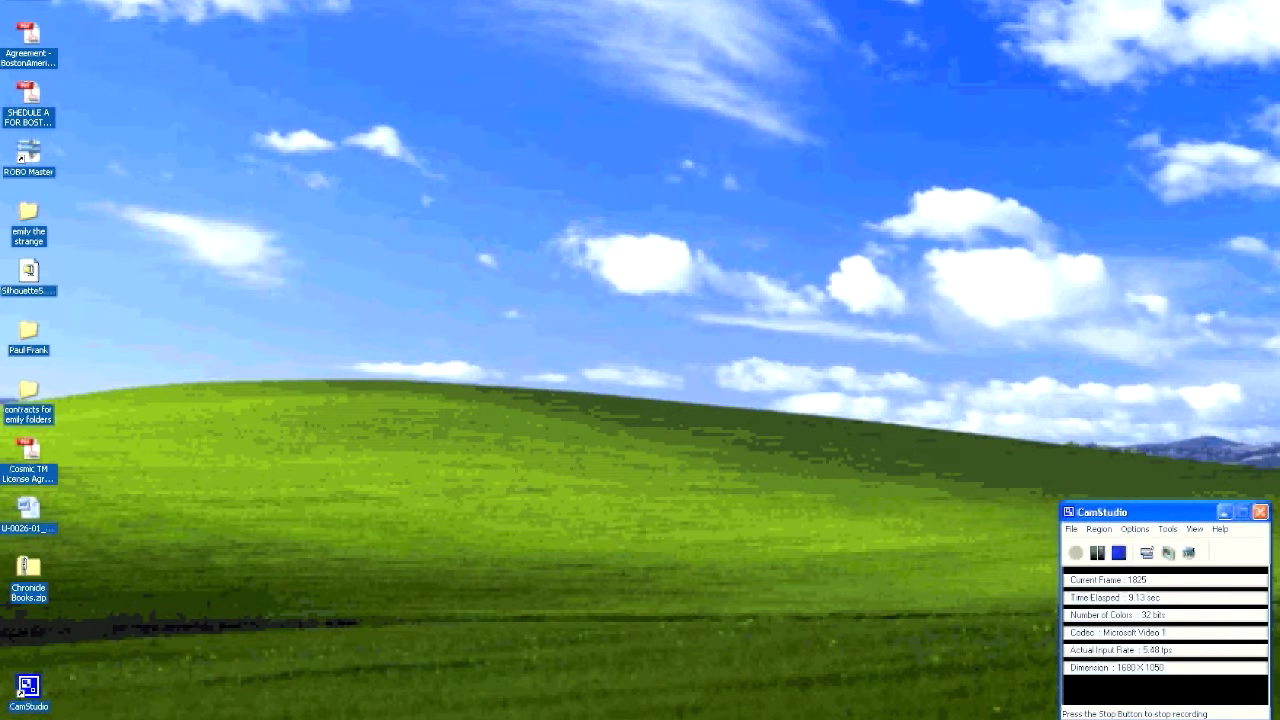
# Launch ROBO Master from All Programs > Craft ROBO in the Start menu.
pyautogui.press('super')
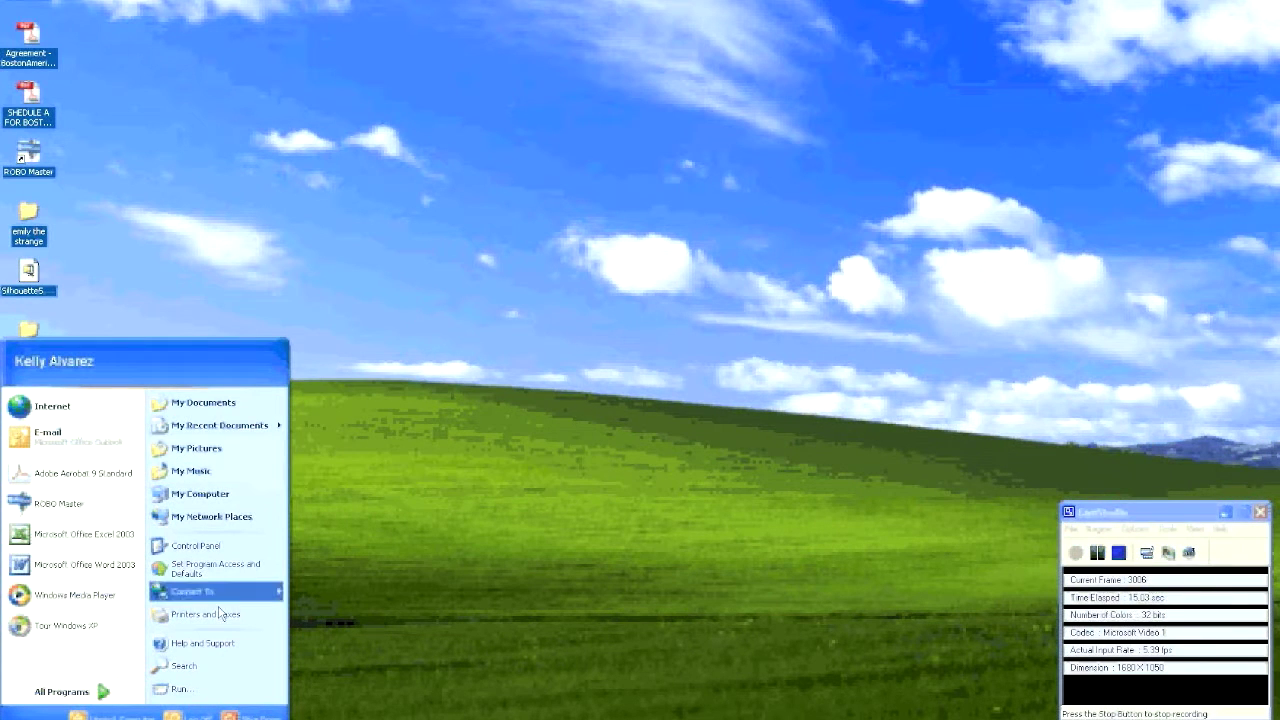
pyautogui.click(104, 693)
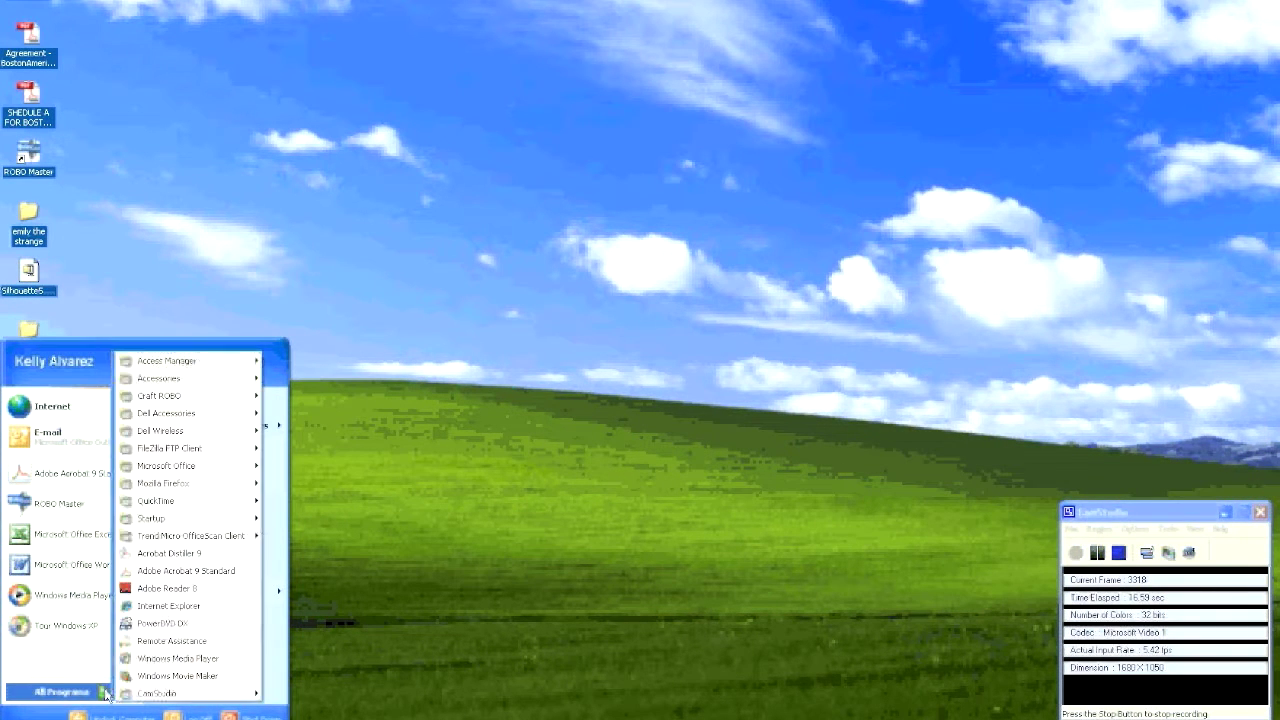
pyautogui.moveTo(258, 398)
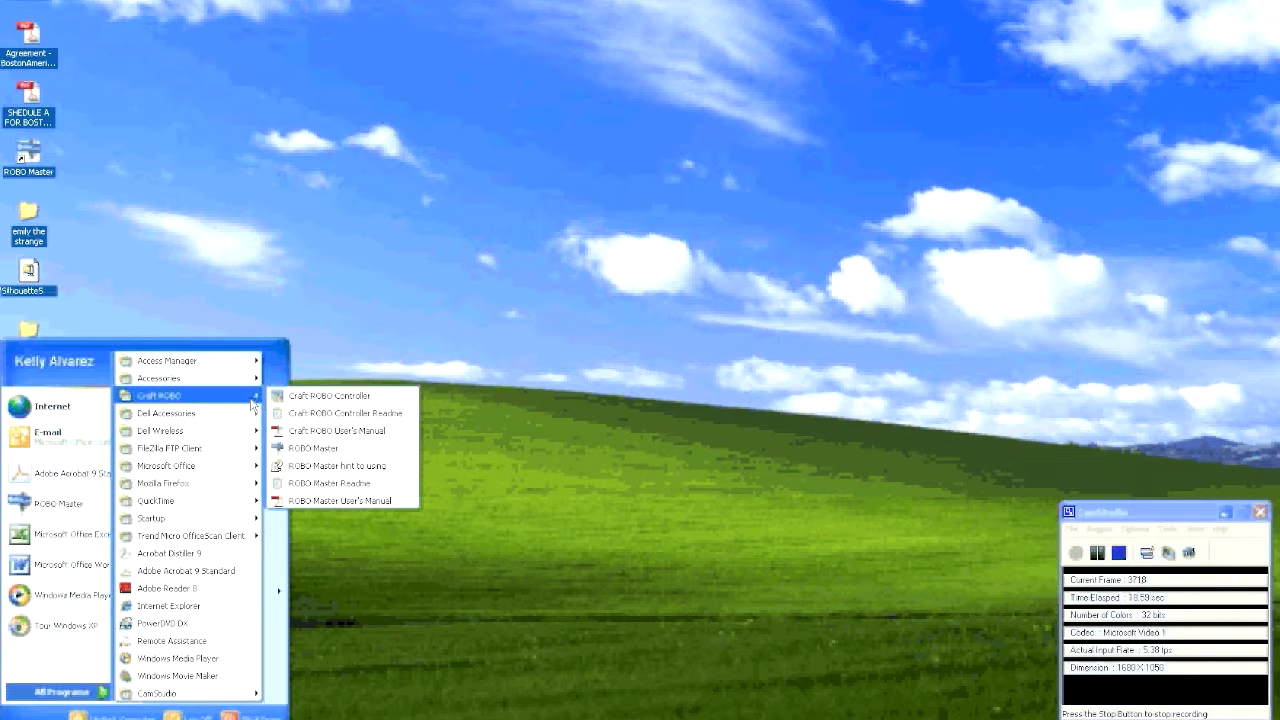
pyautogui.click(314, 450)
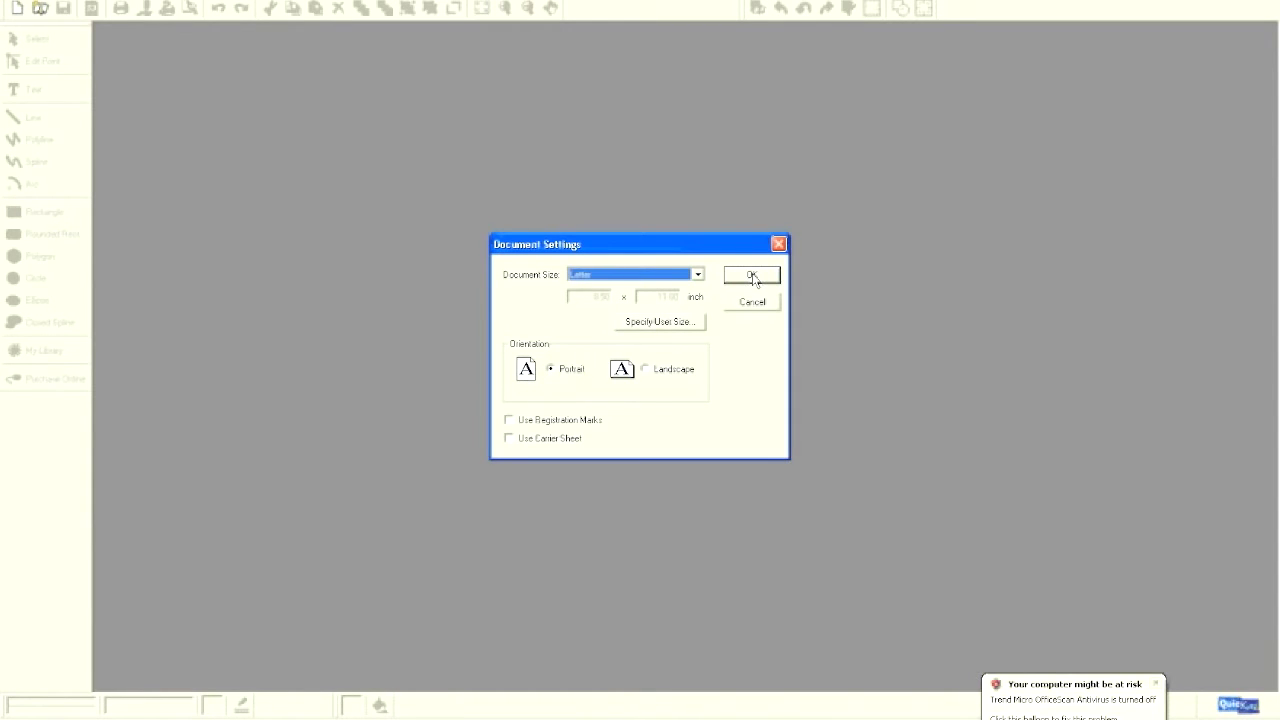
# Accept the Letter portrait document settings and dismiss the antivirus warning balloon.
pyautogui.click(754, 278)
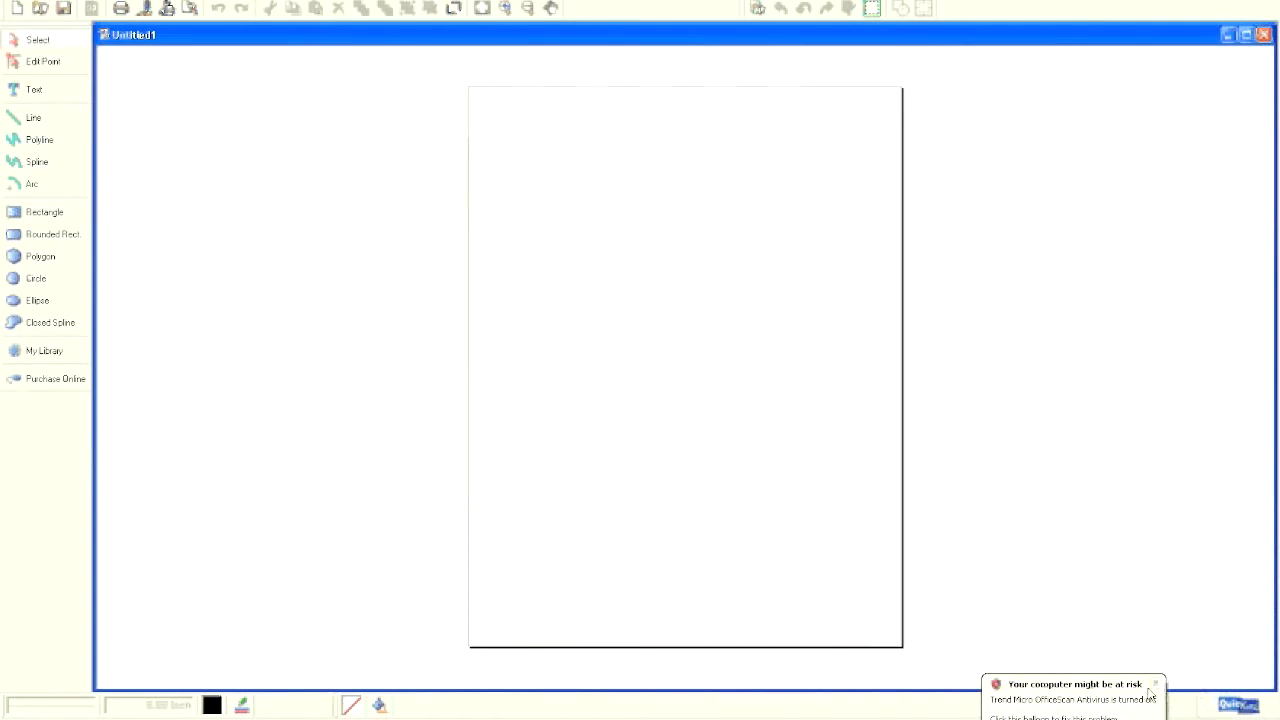
pyautogui.click(1155, 685)
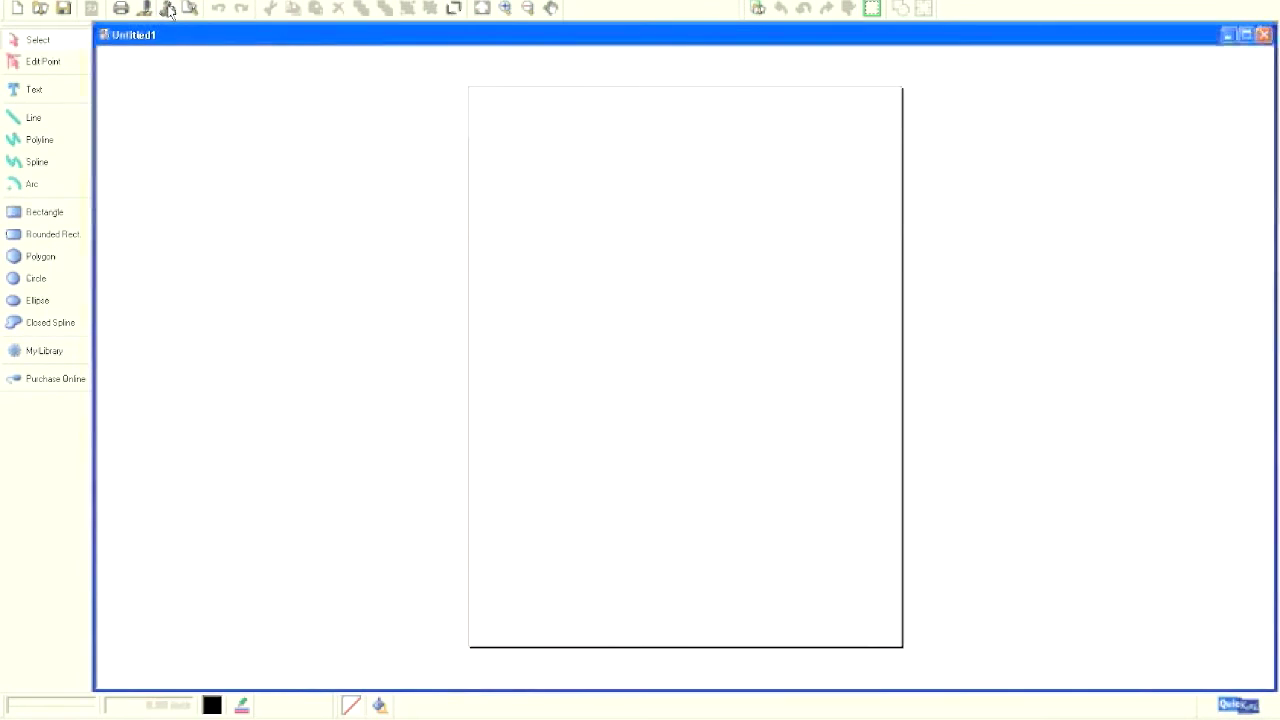
# Review the cutting output settings and cancel without making changes.
pyautogui.click(168, 10)
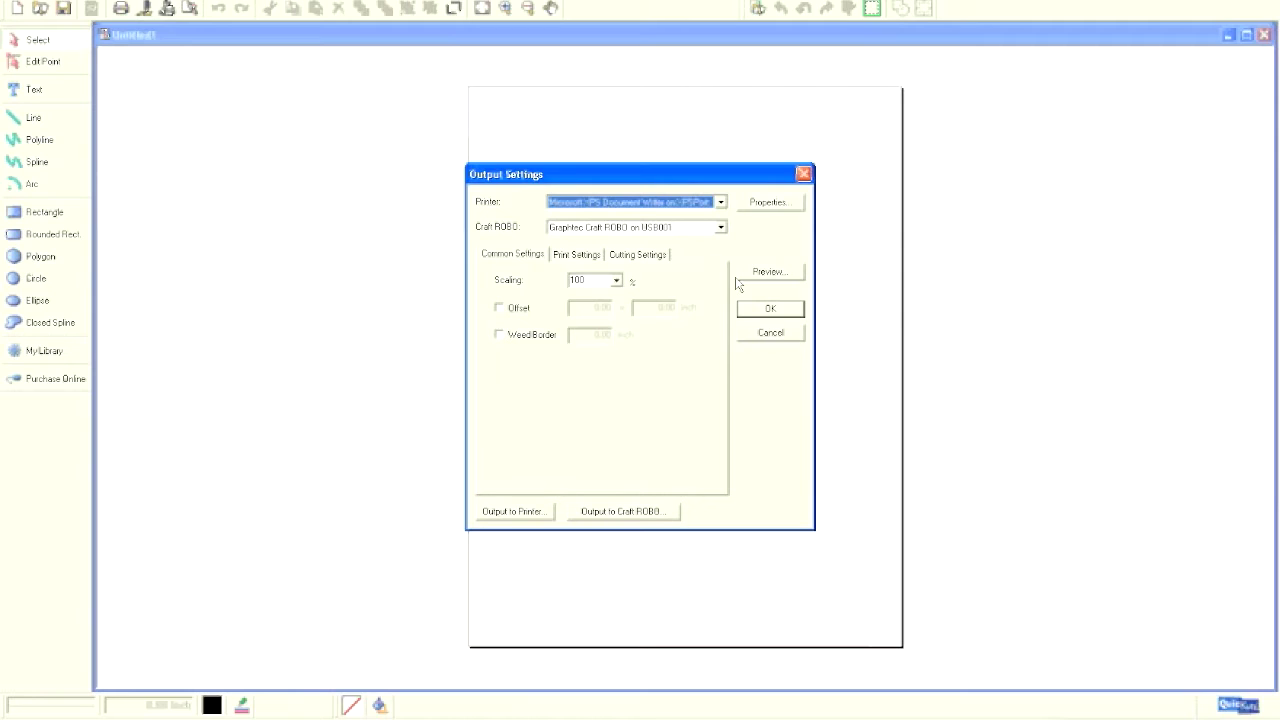
pyautogui.click(777, 336)
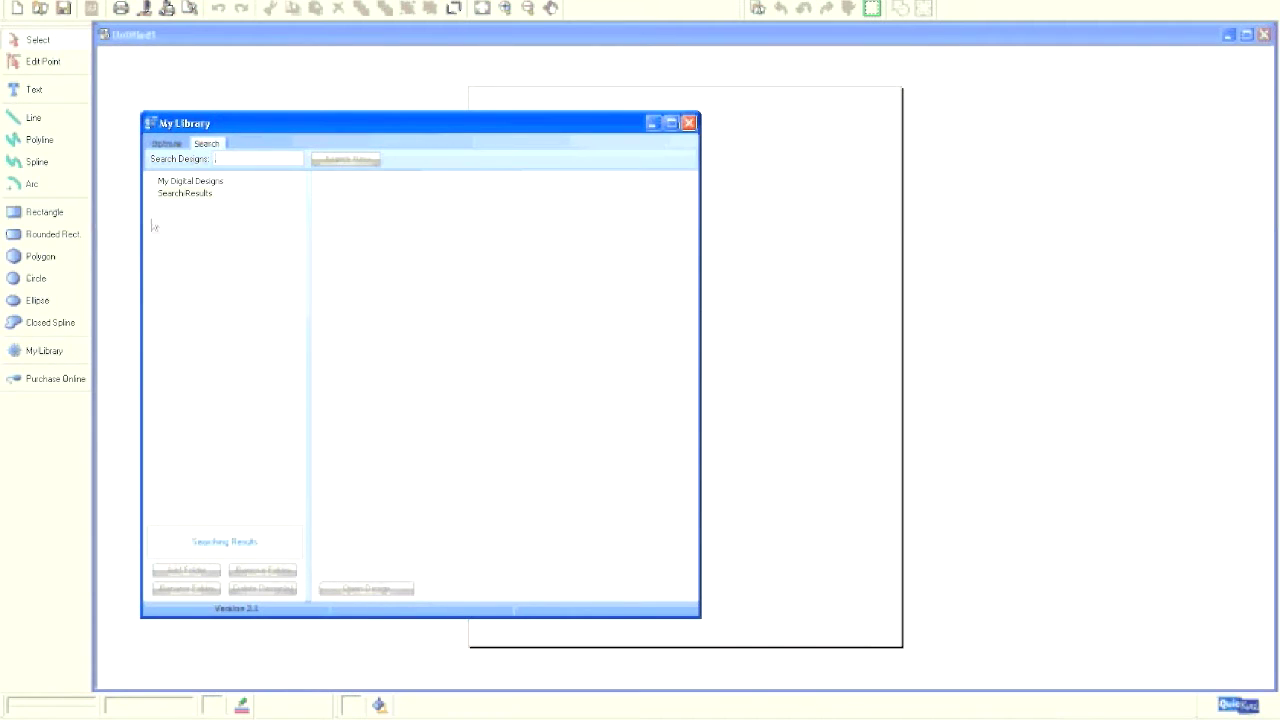
# Place the butterfly_1510 design from My Digital Designs onto the page.
pyautogui.click(186, 182)
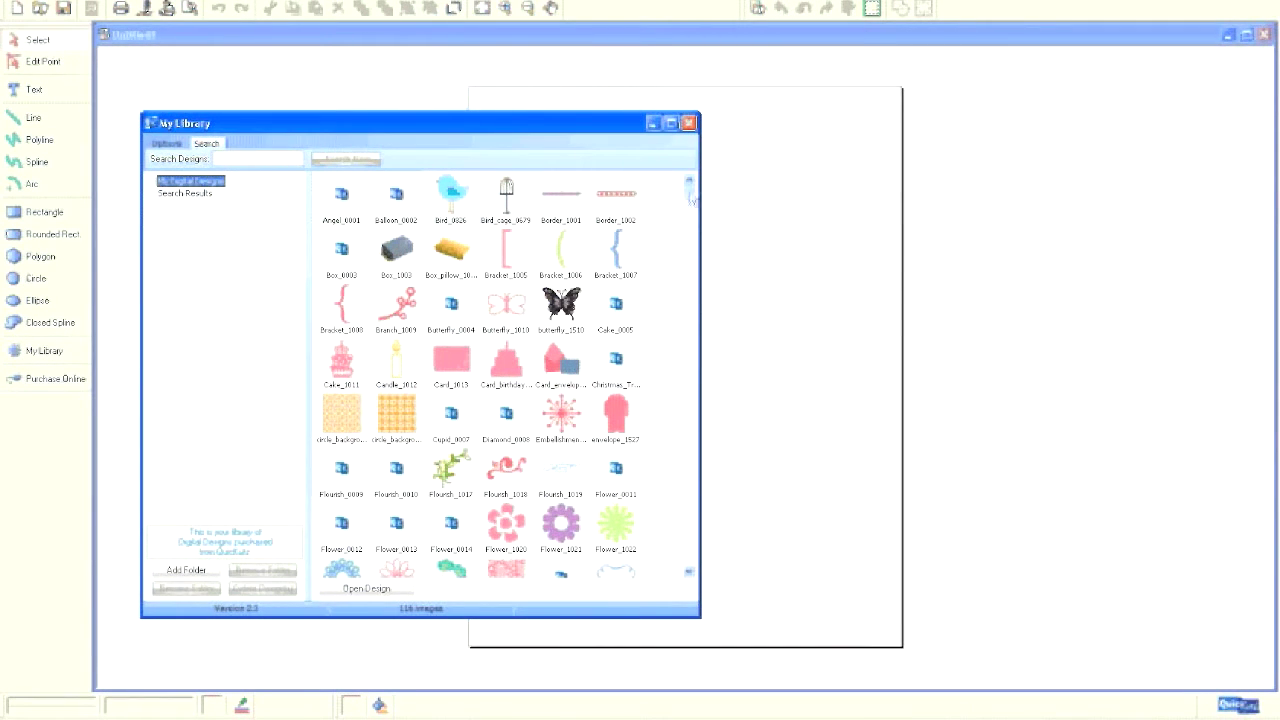
pyautogui.moveTo(690, 196)
pyautogui.mouseDown()
pyautogui.moveTo(674, 443)
pyautogui.moveTo(683, 549)
pyautogui.moveTo(686, 197)
pyautogui.mouseUp()
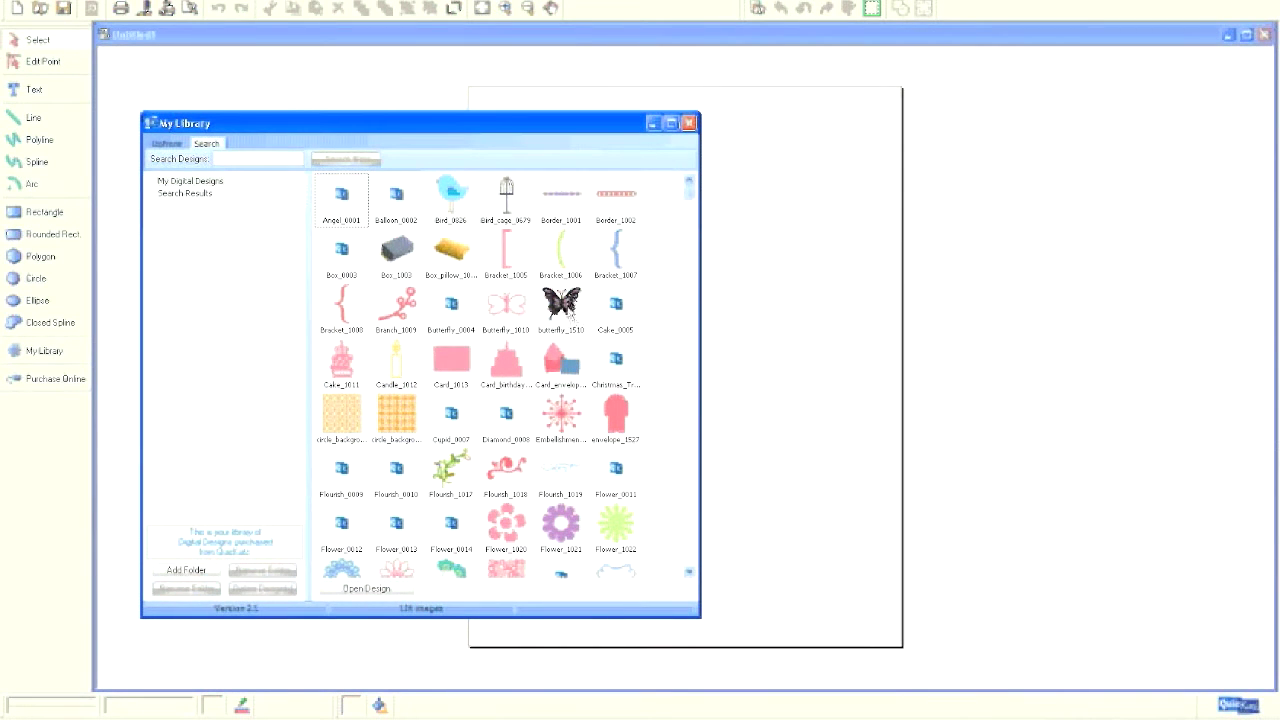
pyautogui.click(566, 308)
pyautogui.click(394, 592)
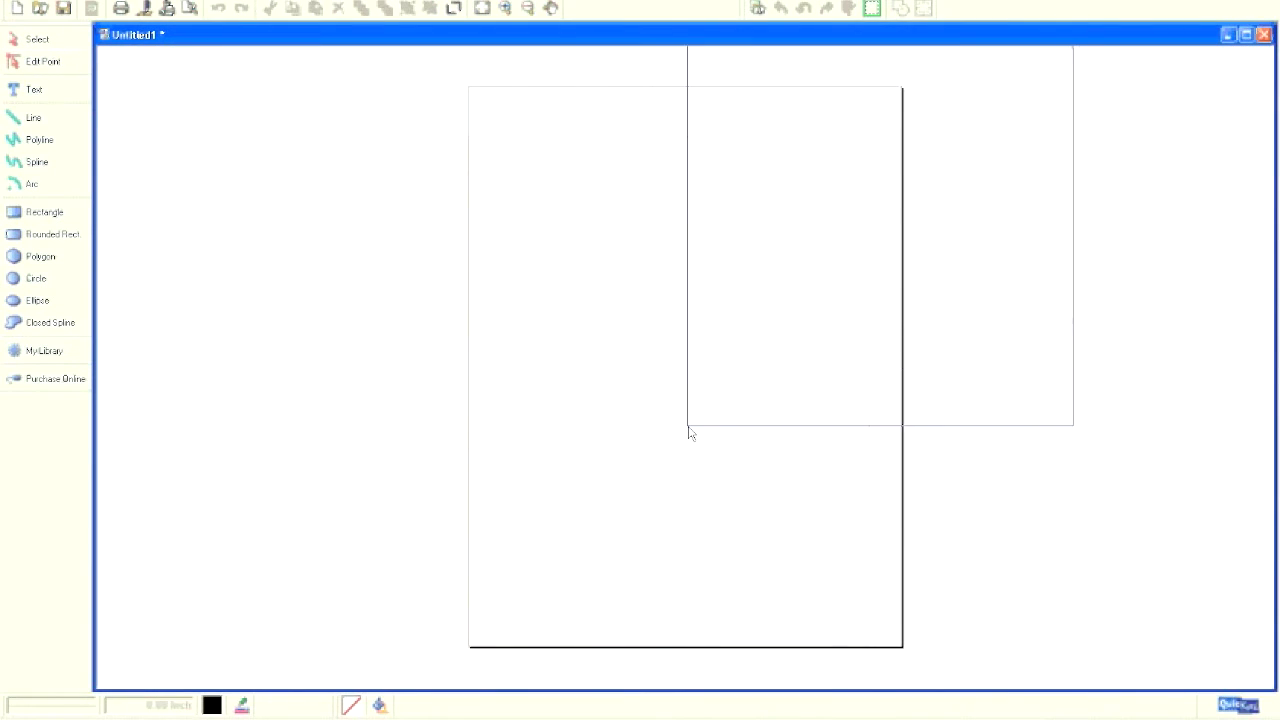
pyautogui.click(487, 653)
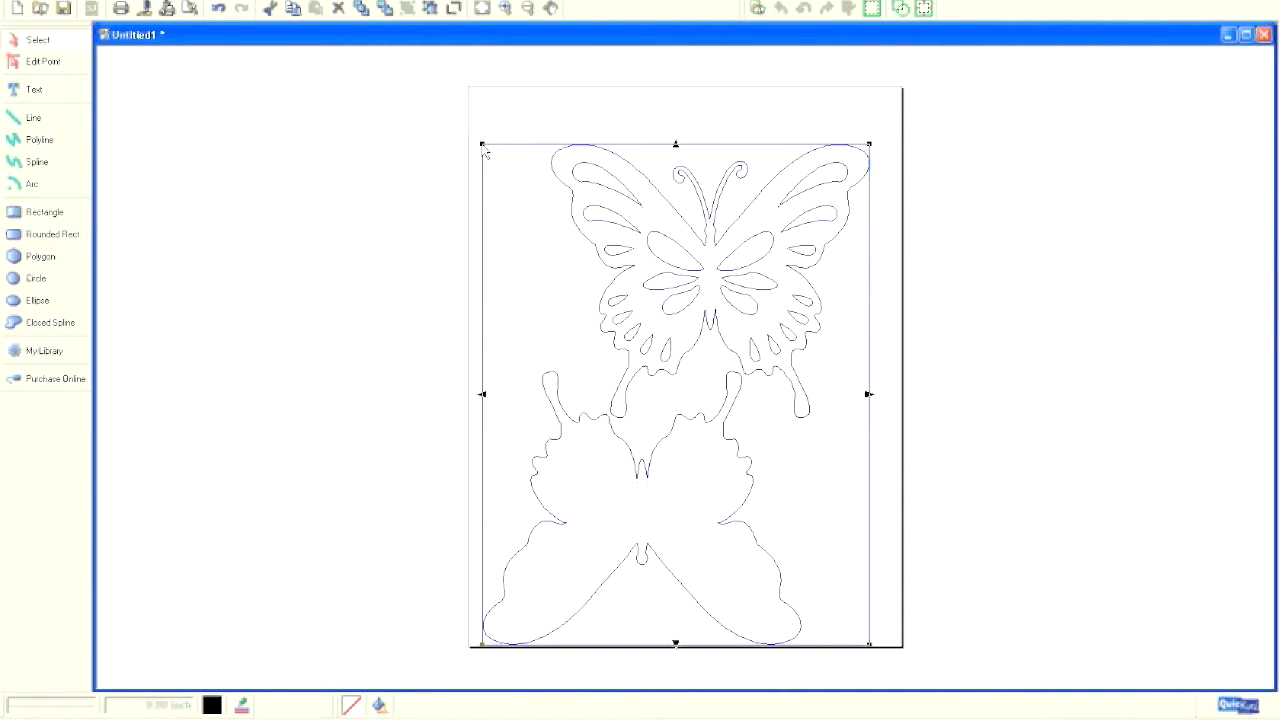
# Shrink the butterfly, move it to the bottom-right corner and make its lines red.
pyautogui.moveTo(484, 150); pyautogui.dragTo(700, 514)
pyautogui.click(810, 545)
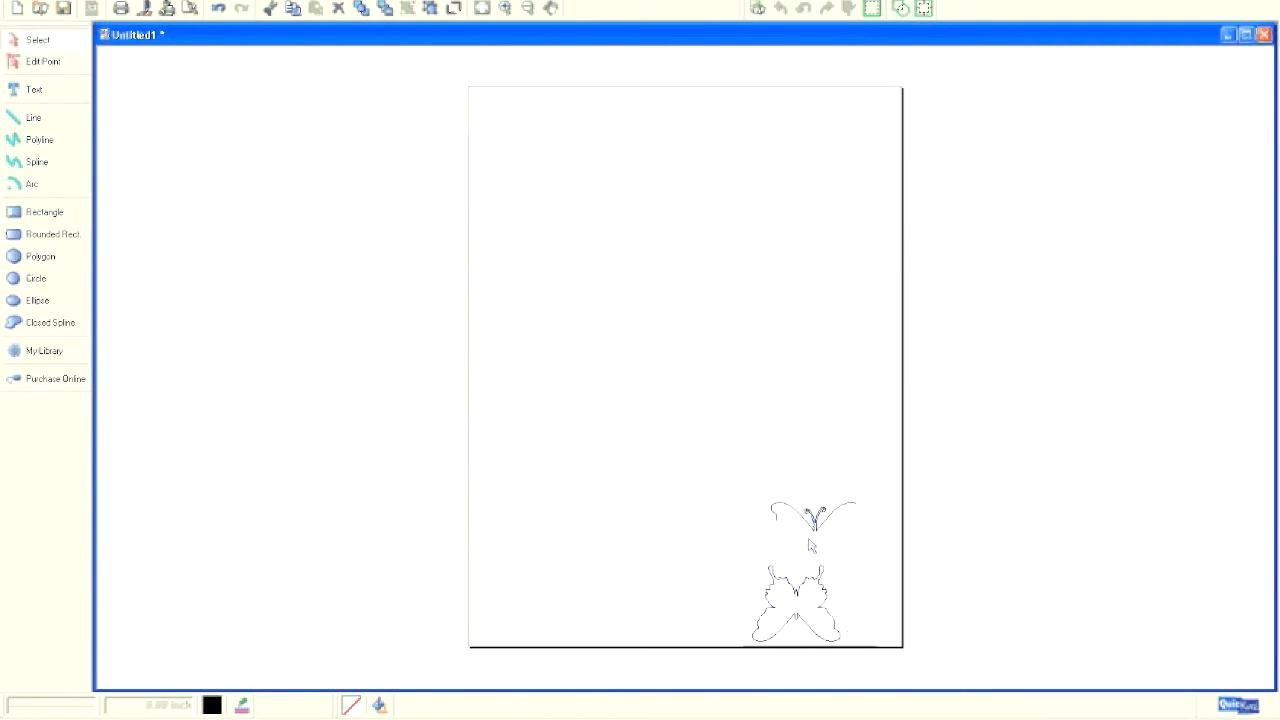
pyautogui.moveTo(750, 500); pyautogui.dragTo(716, 470)
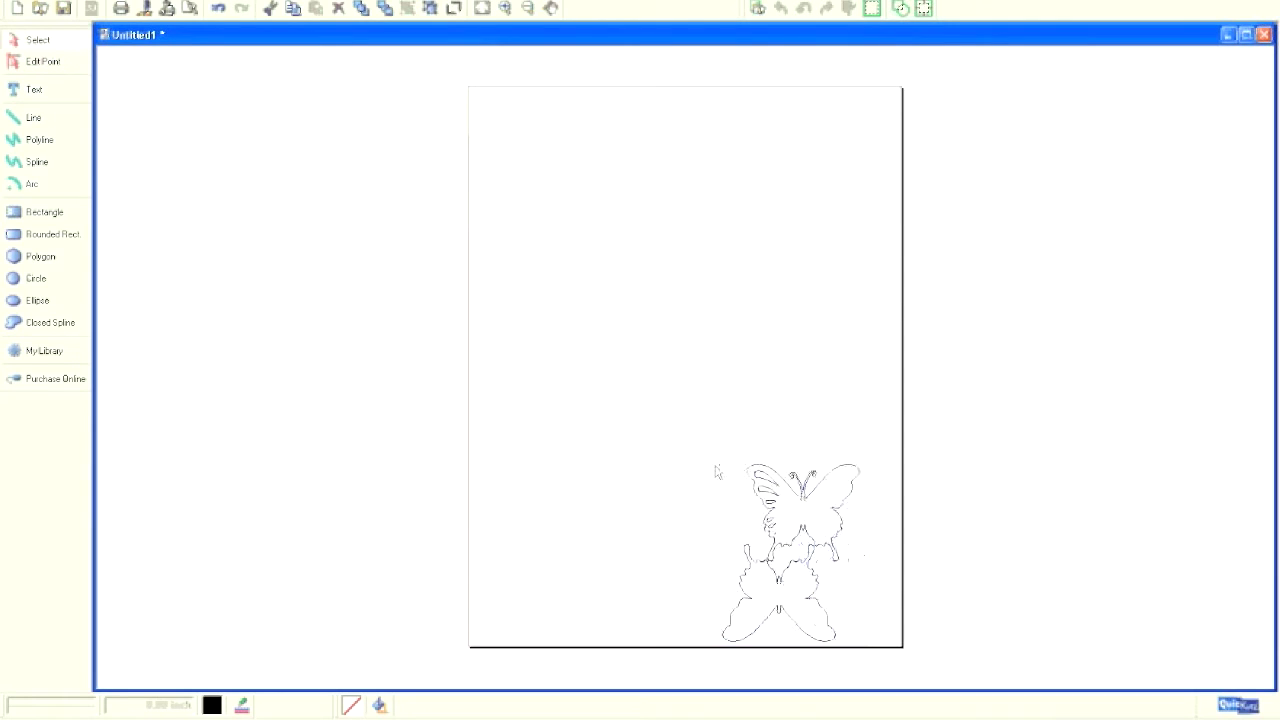
pyautogui.moveTo(815, 522); pyautogui.dragTo(817, 517)
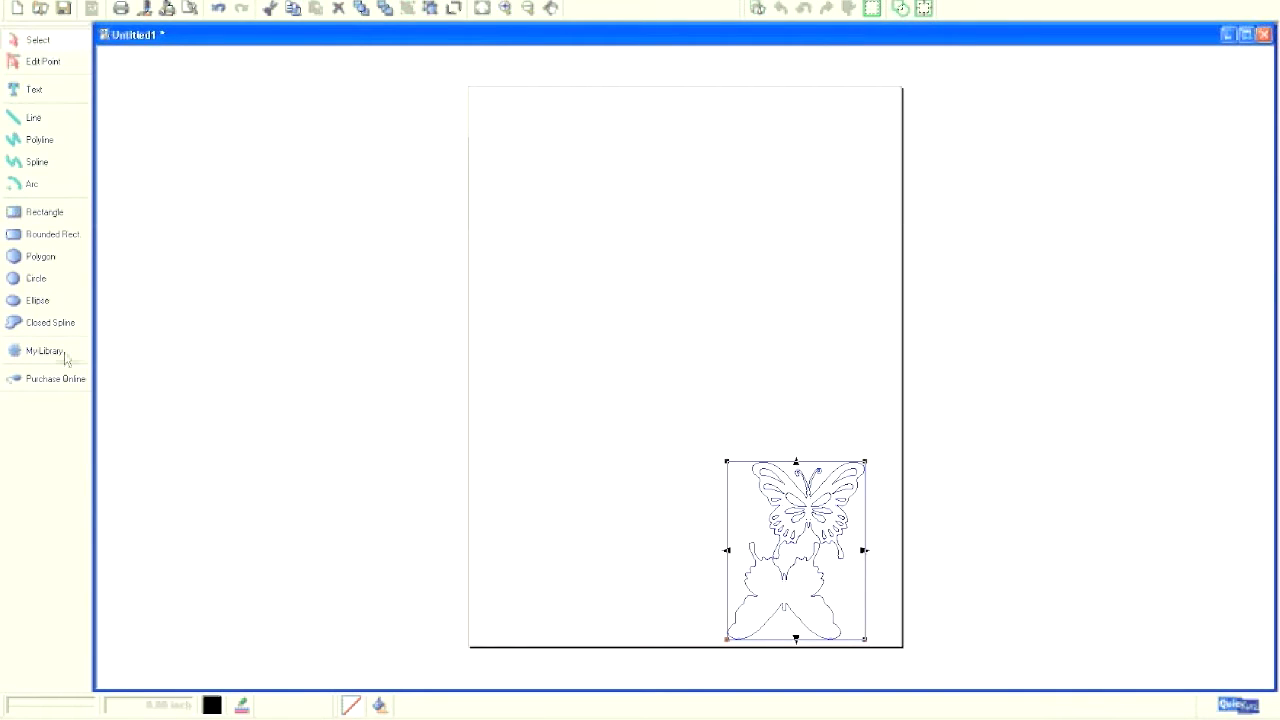
pyautogui.click(592, 558)
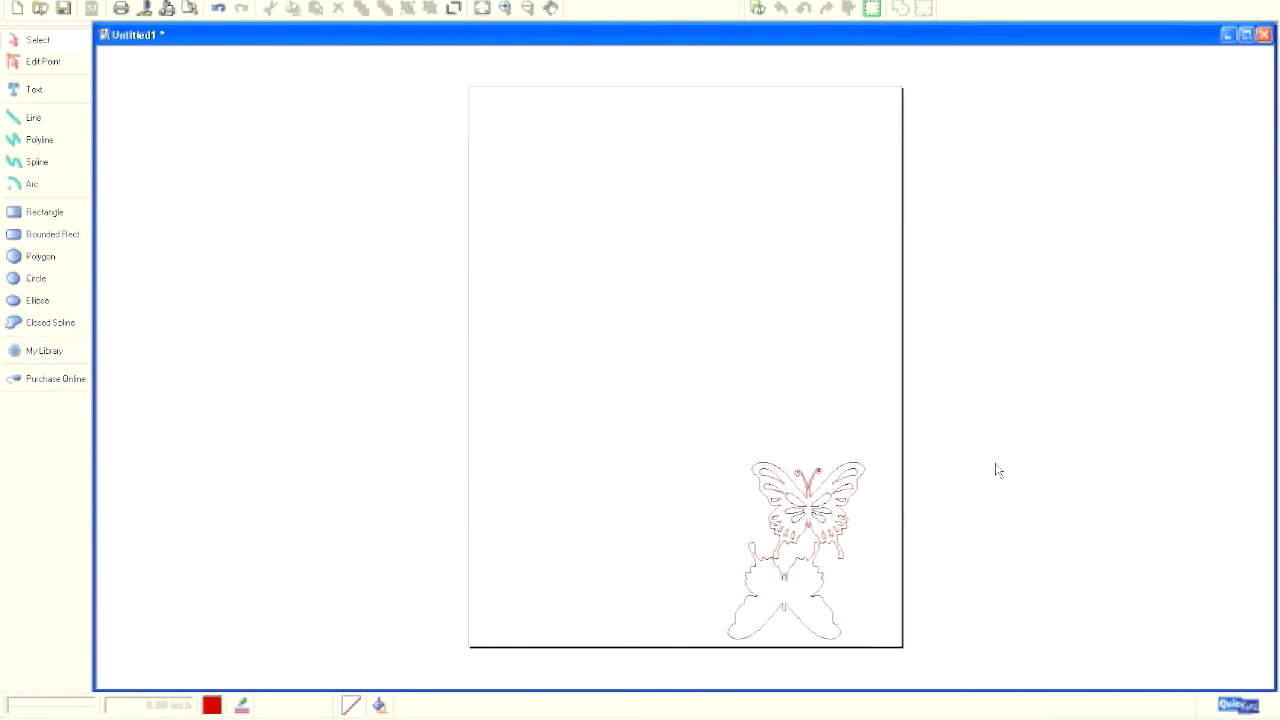
pyautogui.click(32, 356)
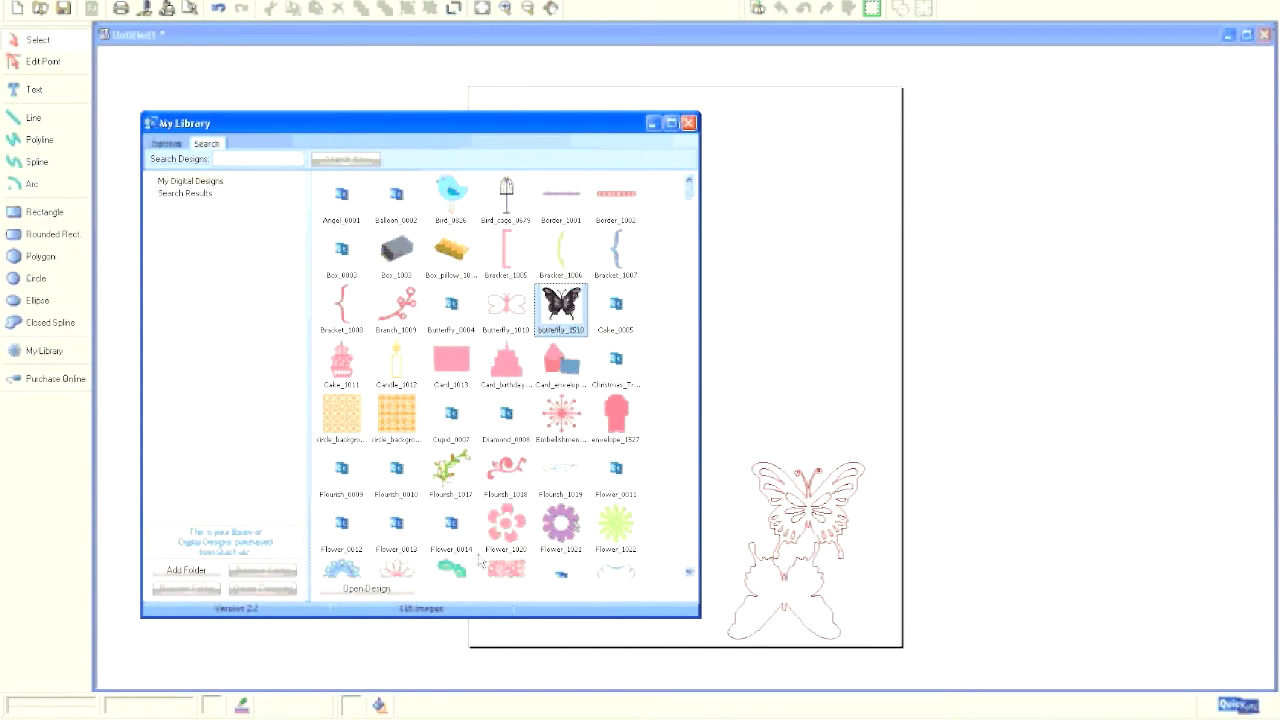
# Add the Flower_1020 design, shrink it and set it just left of the butterfly.
pyautogui.click(506, 525)
pyautogui.click(367, 588)
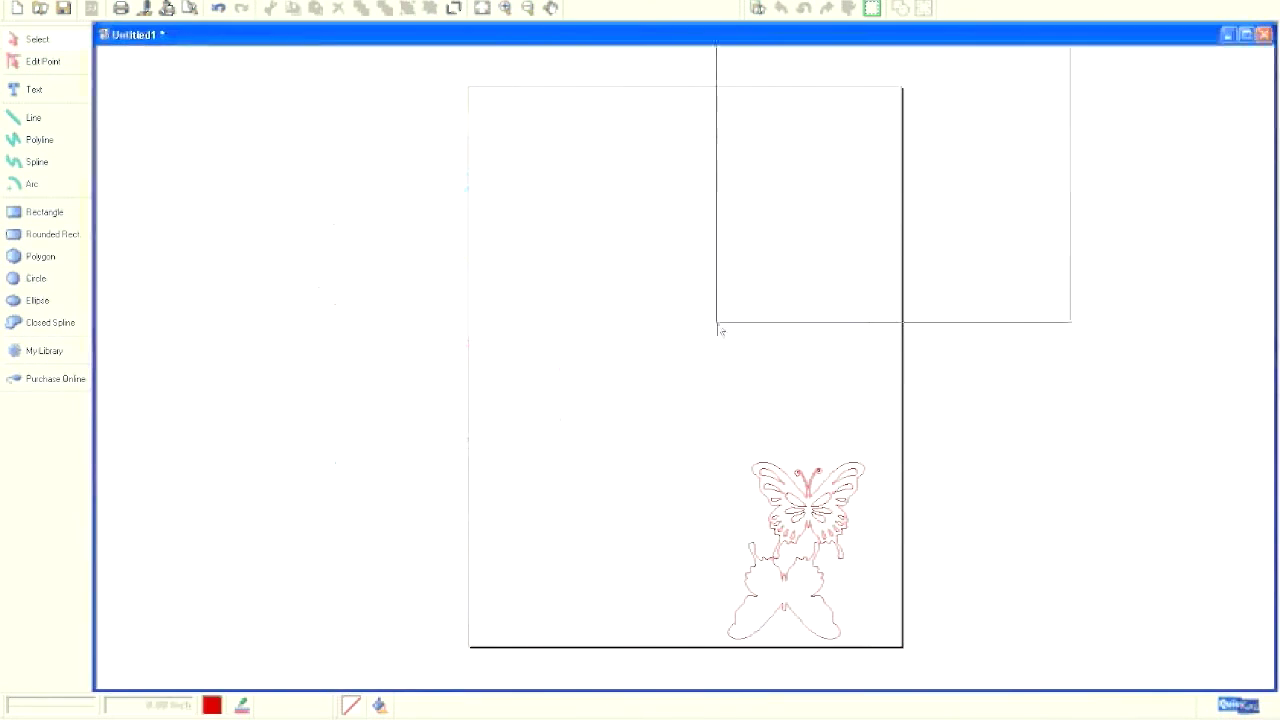
pyautogui.click(498, 627)
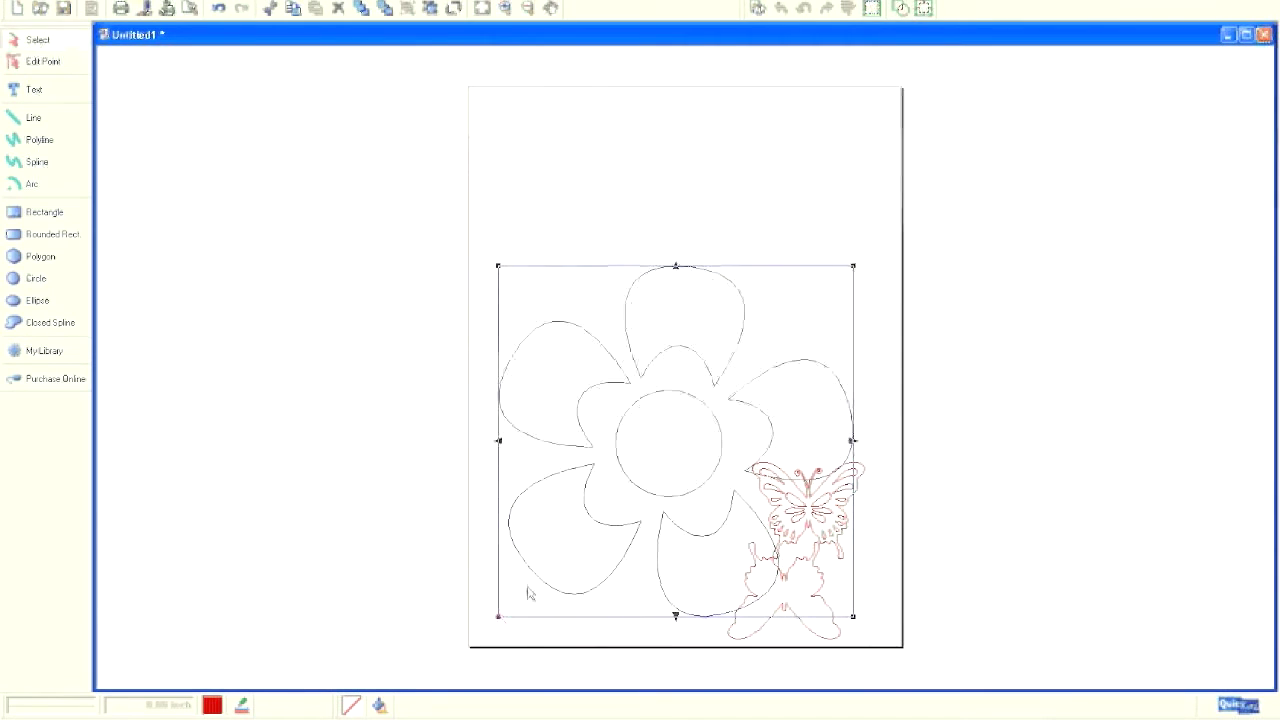
pyautogui.moveTo(500, 268); pyautogui.dragTo(666, 432)
pyautogui.moveTo(750, 540); pyautogui.dragTo(618, 563)
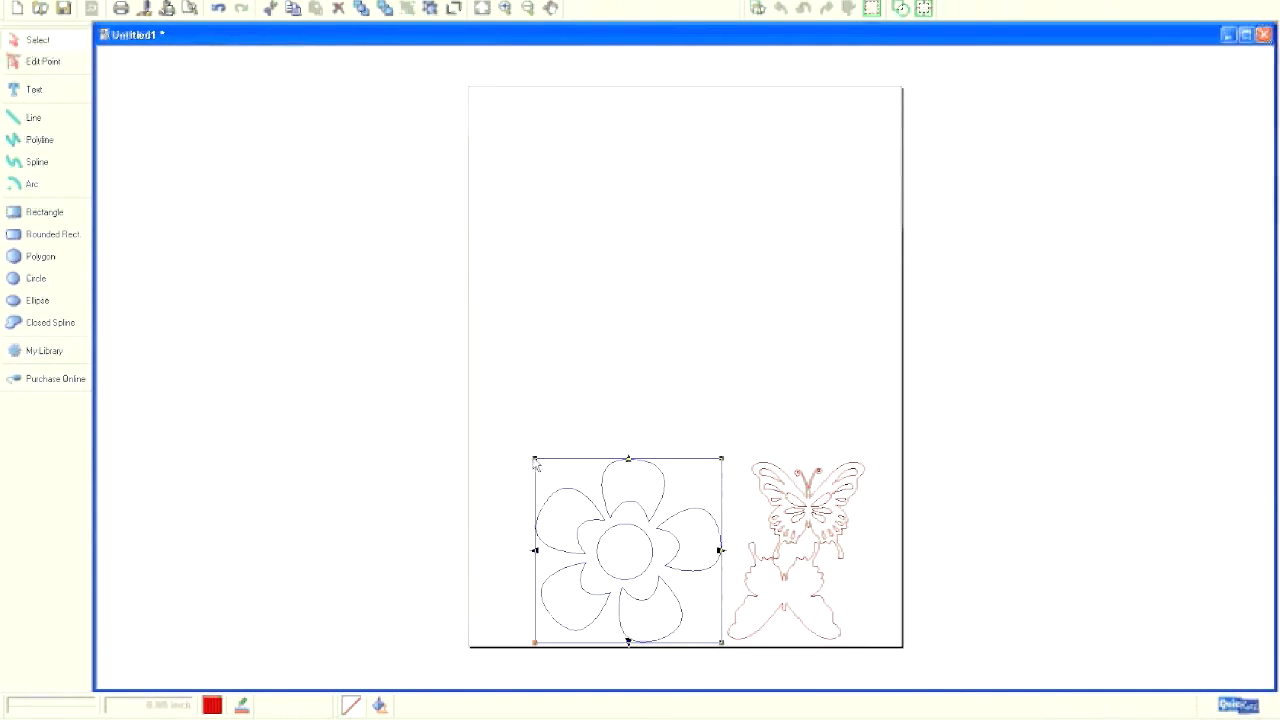
pyautogui.moveTo(535, 457)
pyautogui.mouseDown()
pyautogui.moveTo(489, 403)
pyautogui.moveTo(546, 444)
pyautogui.mouseUp()
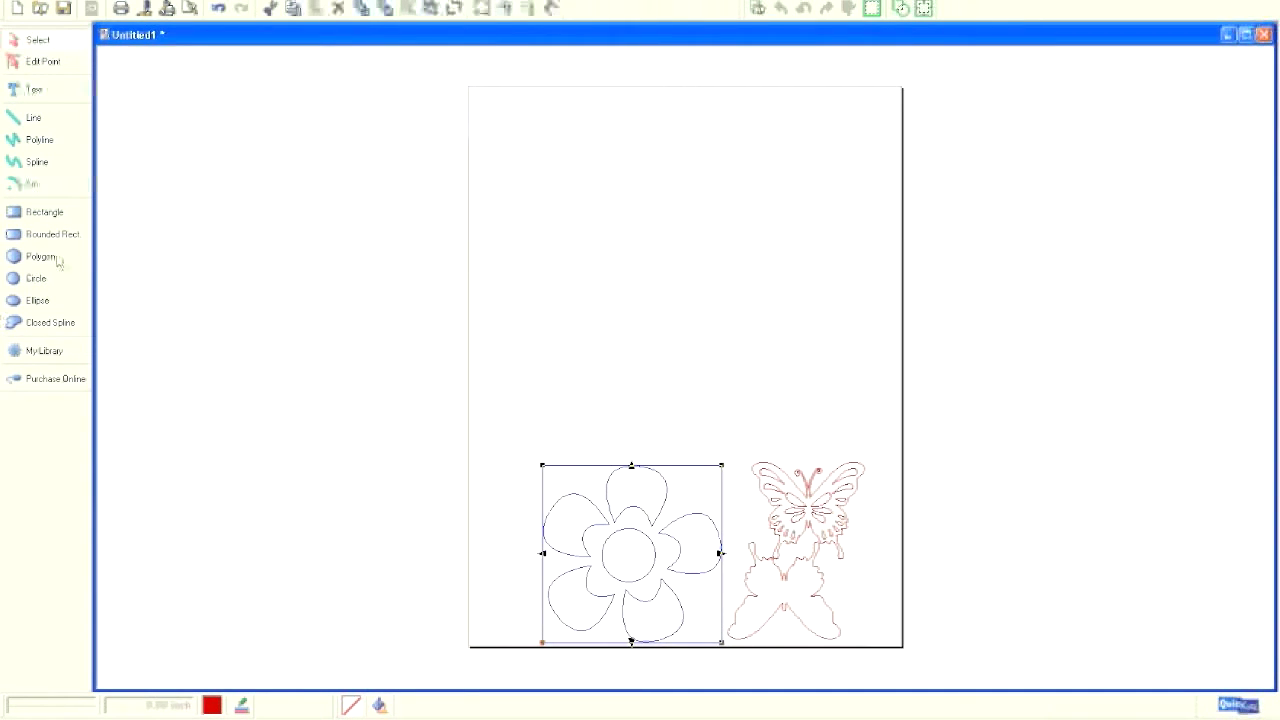
pyautogui.click(40, 351)
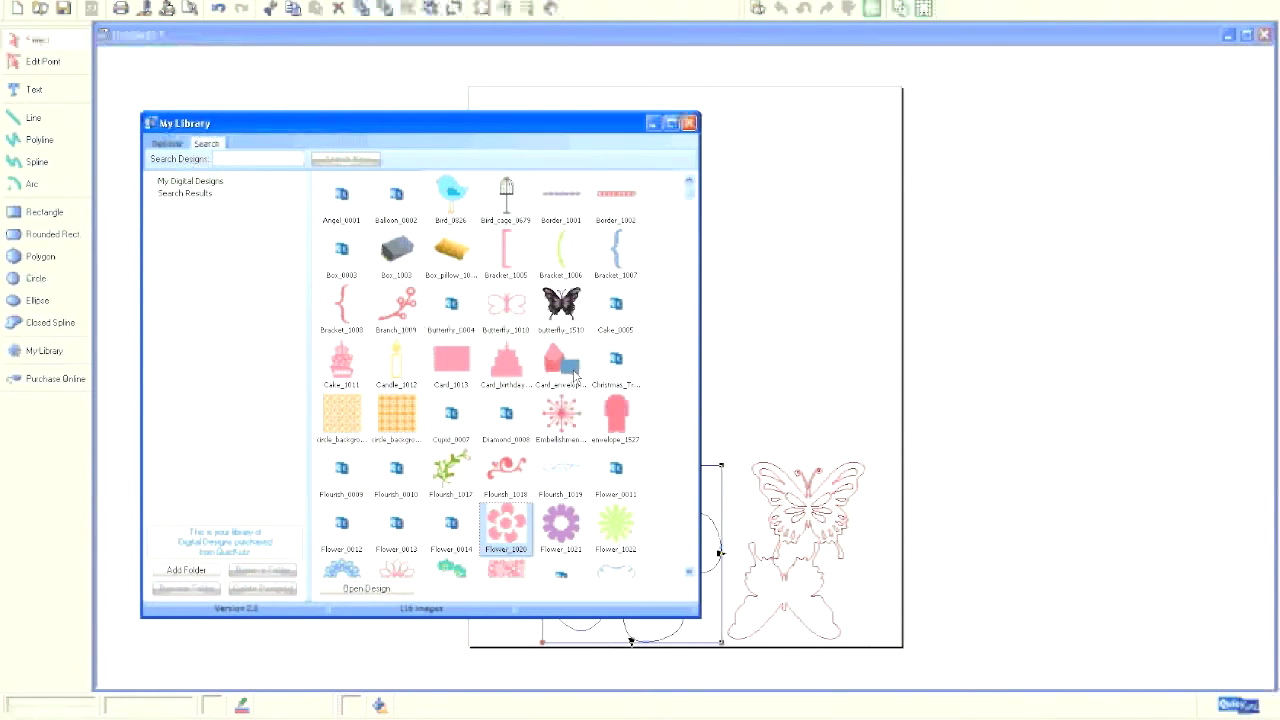
# Place the Palm_tree_0414 design on the page.
pyautogui.scroll(-5, 575, 376)
pyautogui.click(460, 370)
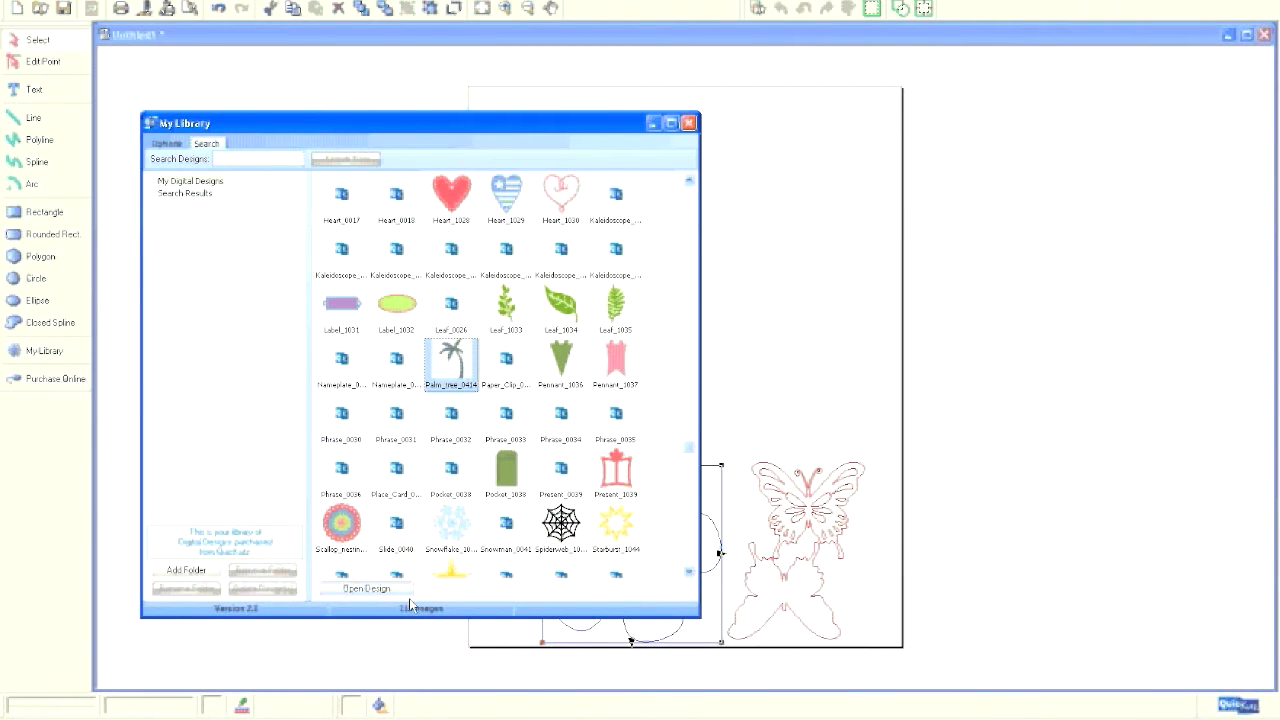
pyautogui.click(366, 588)
pyautogui.click(679, 467)
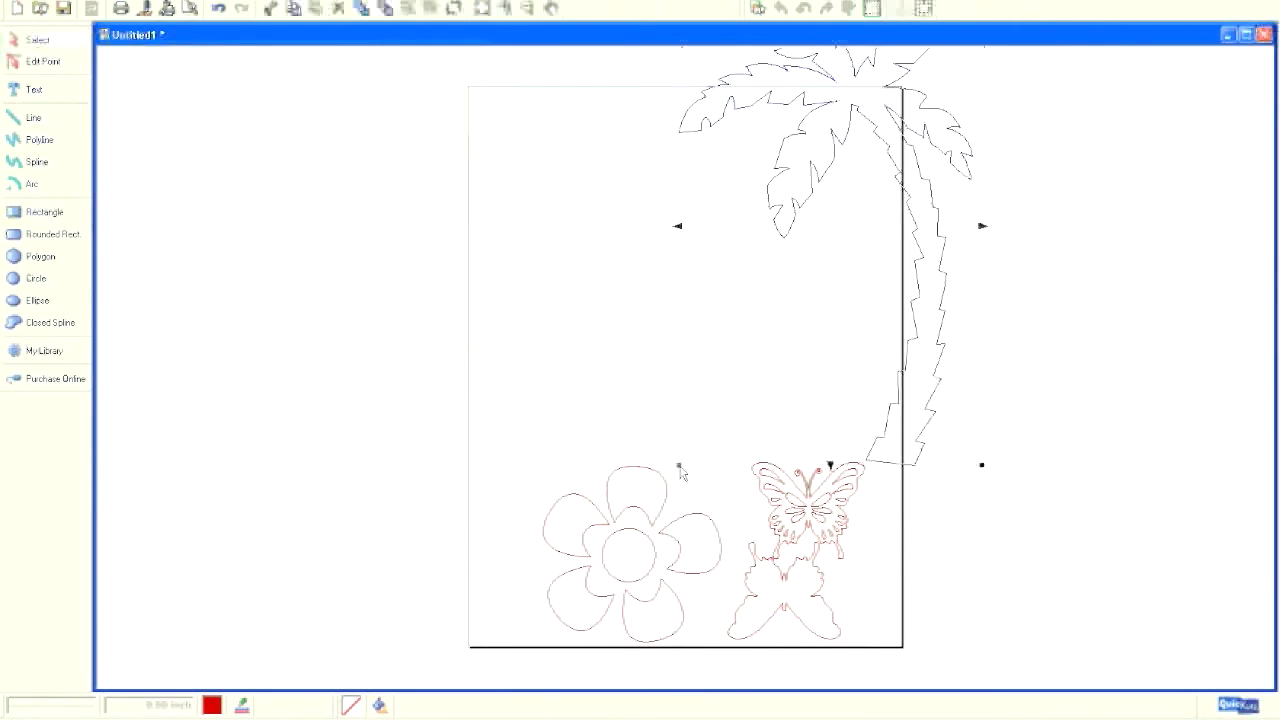
# Shrink the palm tree, position it above the butterfly and copy it.
pyautogui.moveTo(831, 92); pyautogui.dragTo(798, 256)
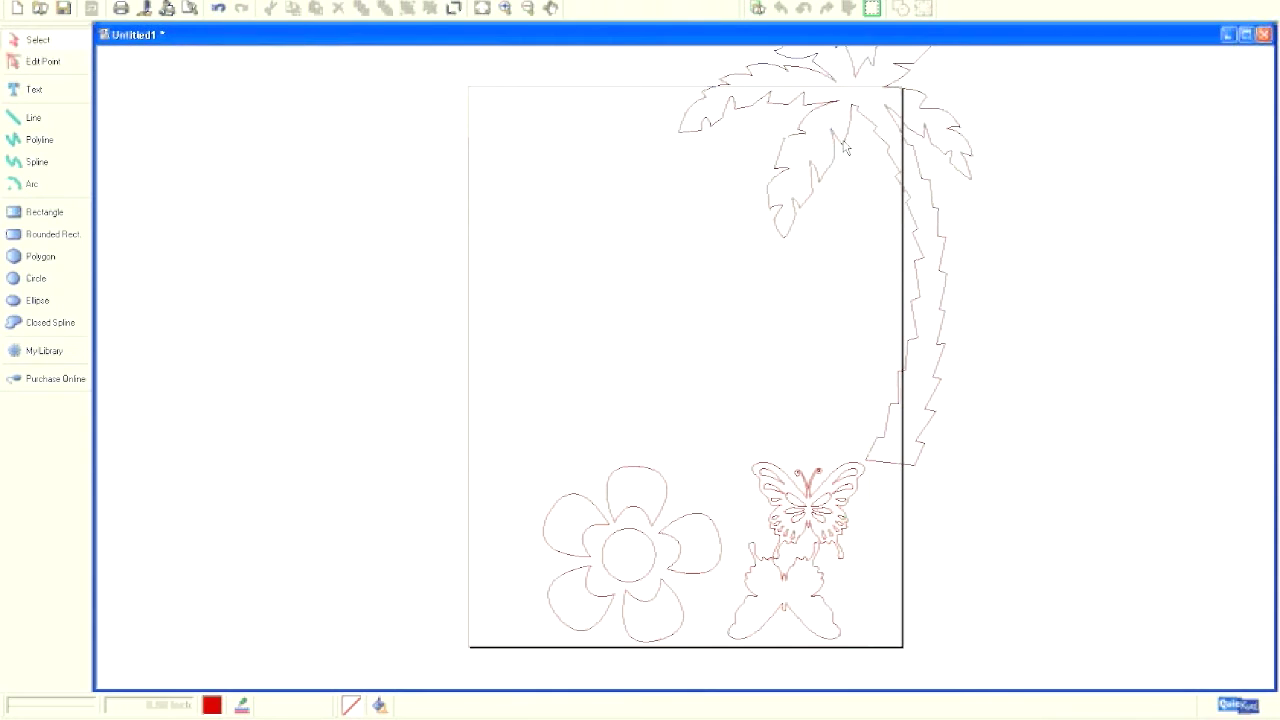
pyautogui.click(943, 316)
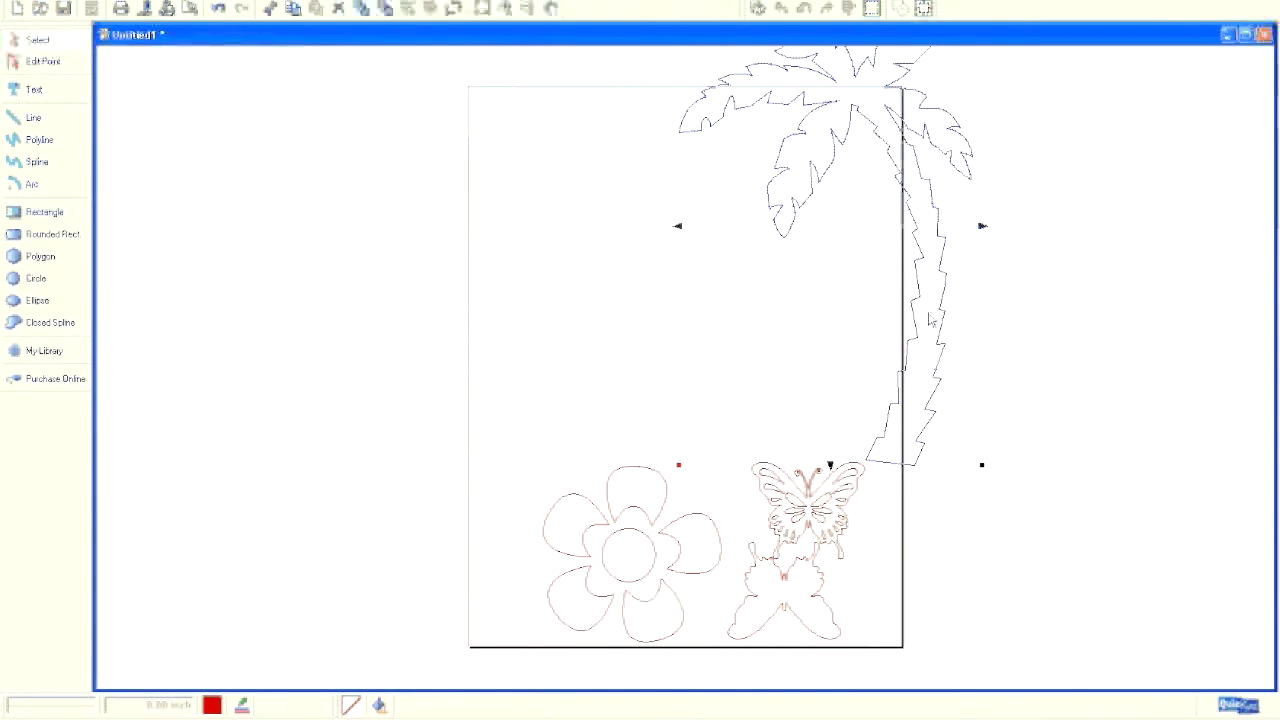
pyautogui.moveTo(937, 296); pyautogui.dragTo(913, 506)
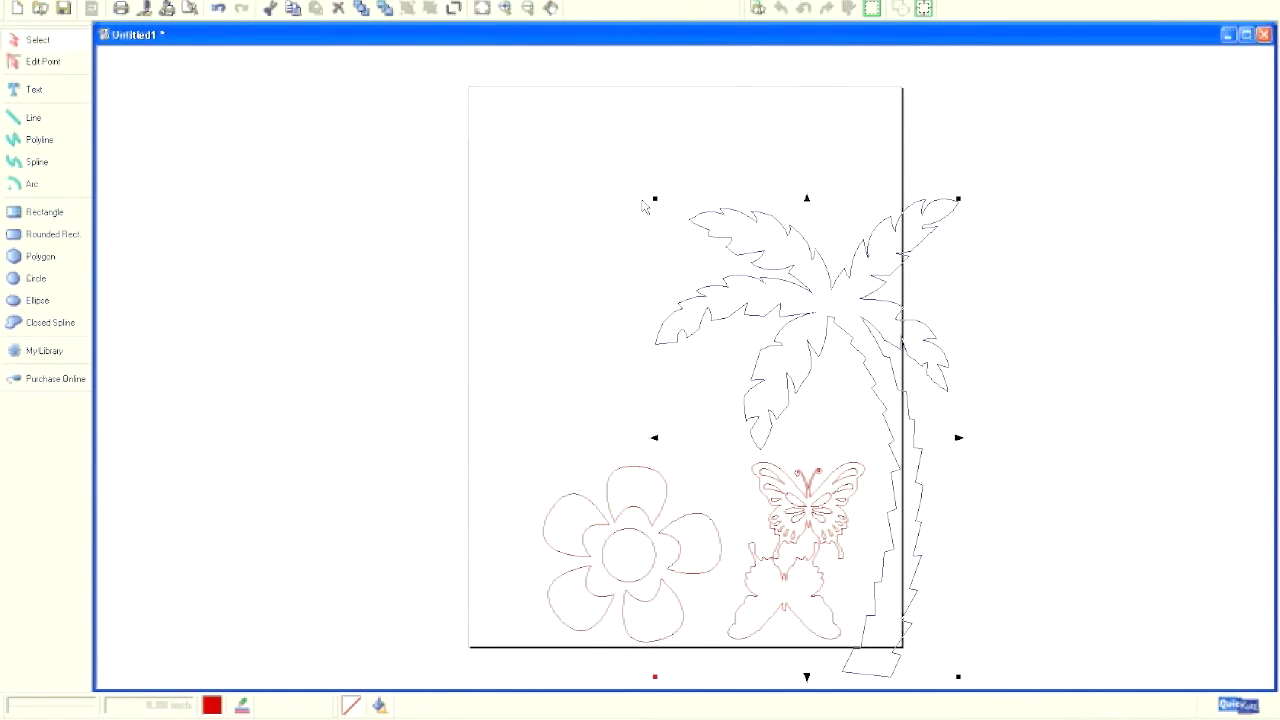
pyautogui.moveTo(655, 203); pyautogui.dragTo(874, 446)
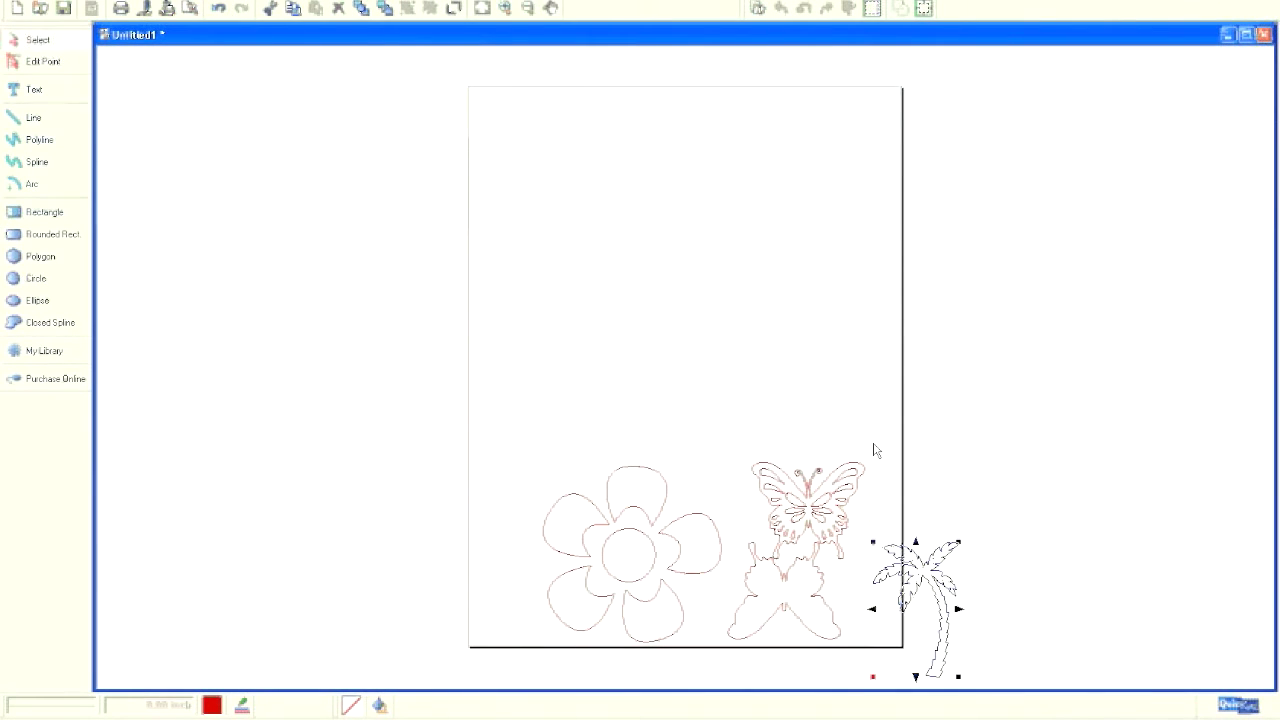
pyautogui.moveTo(915, 600); pyautogui.dragTo(793, 355)
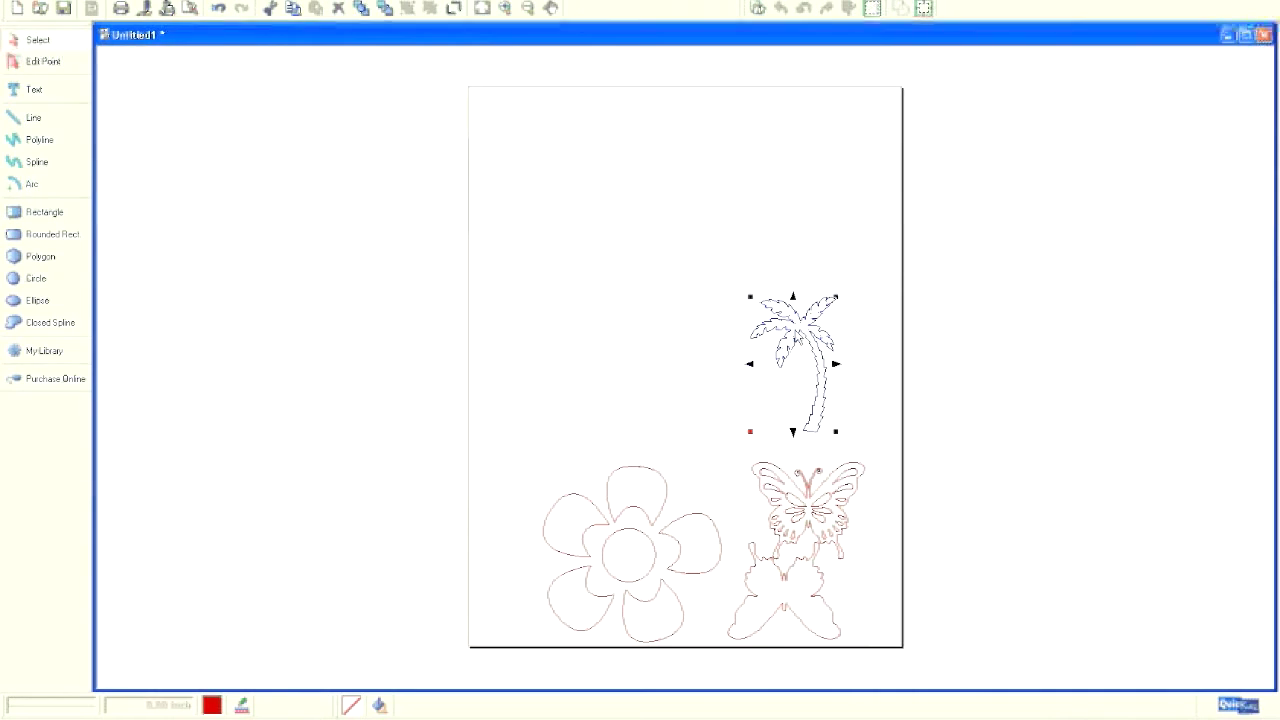
pyautogui.hotkey('ctrl', 'c')
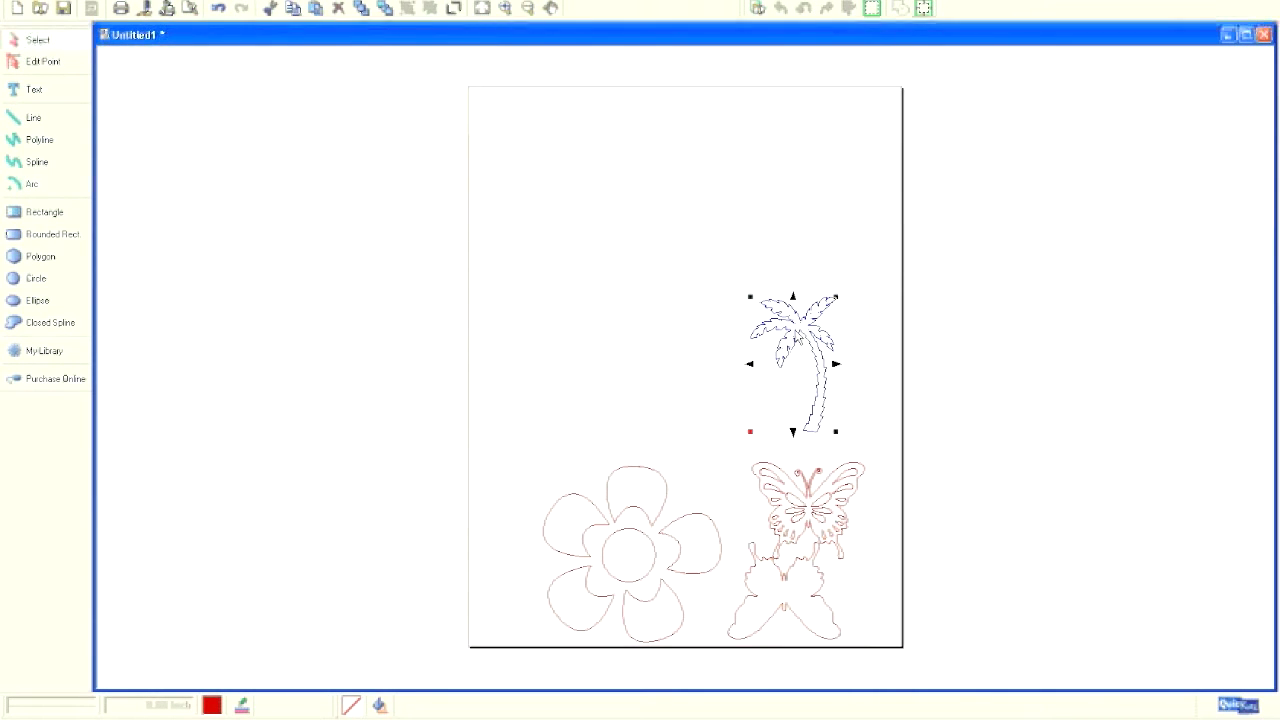
# Rotate a pasted palm tree copy 180° and overlap it with the upright original.
pyautogui.moveTo(797, 336); pyautogui.dragTo(713, 330)
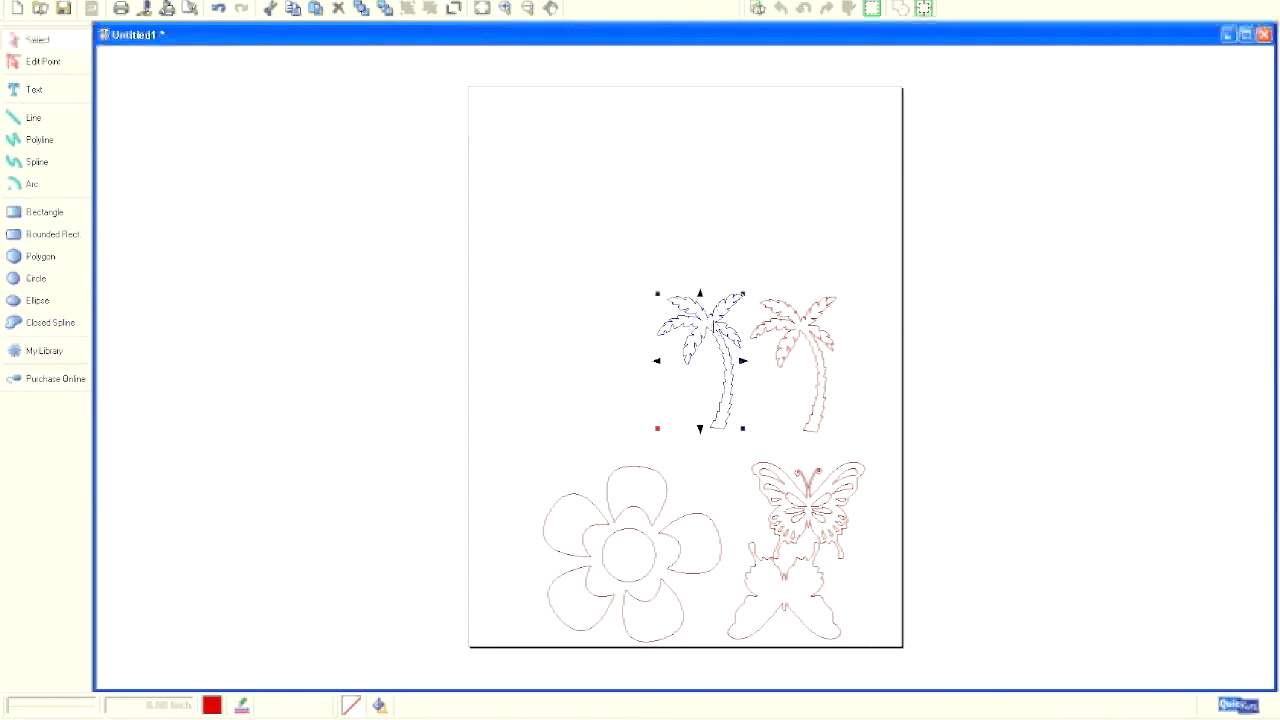
pyautogui.rightClick(713, 330)
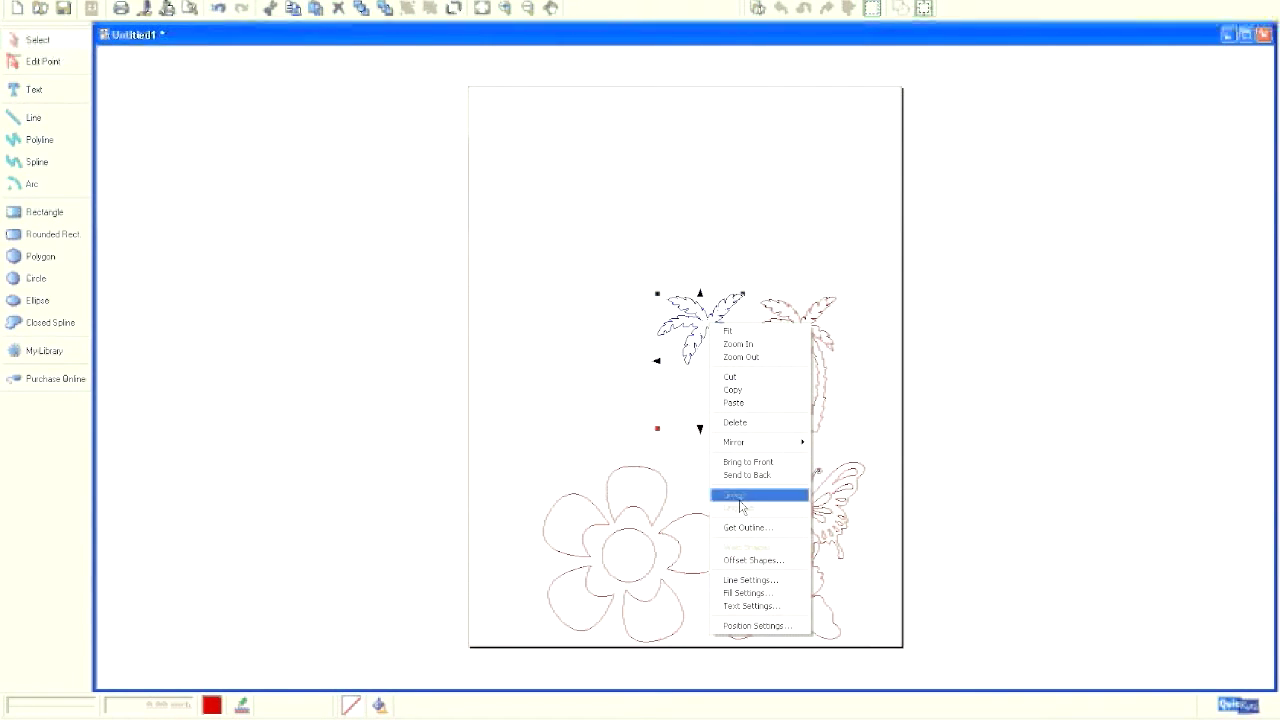
pyautogui.click(789, 626)
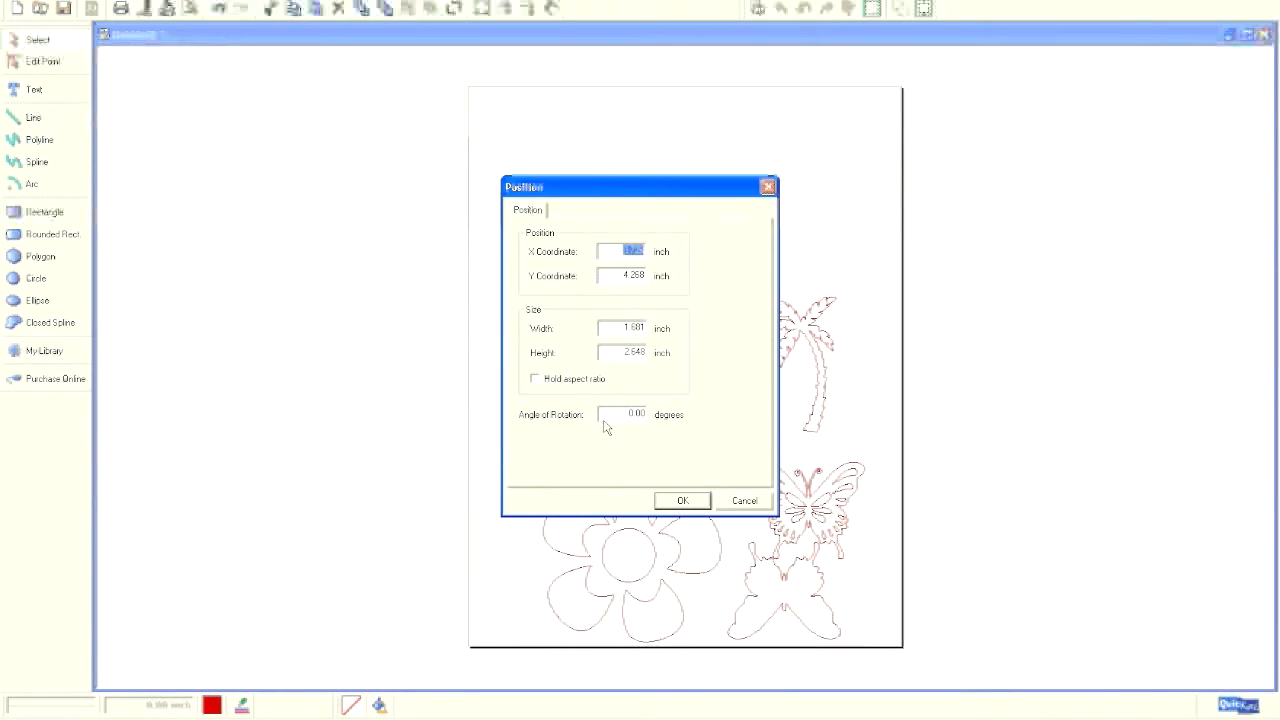
pyautogui.moveTo(616, 420); pyautogui.dragTo(657, 422)
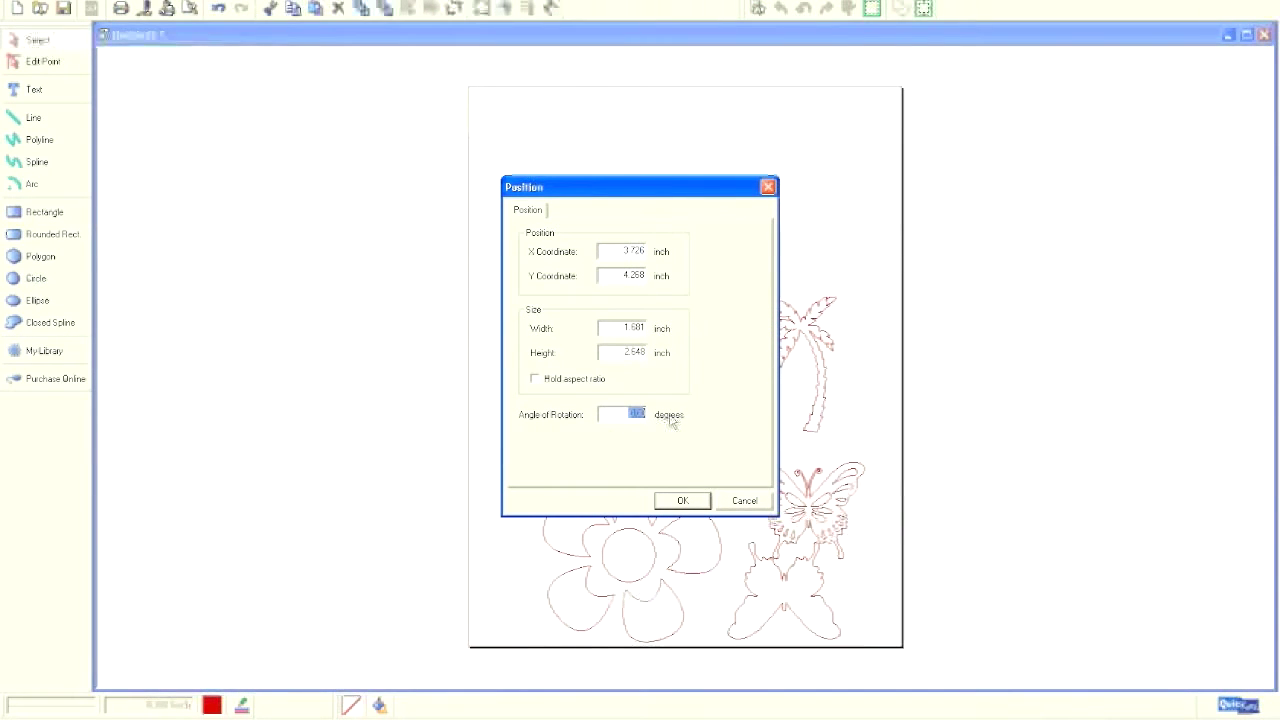
pyautogui.write('180')
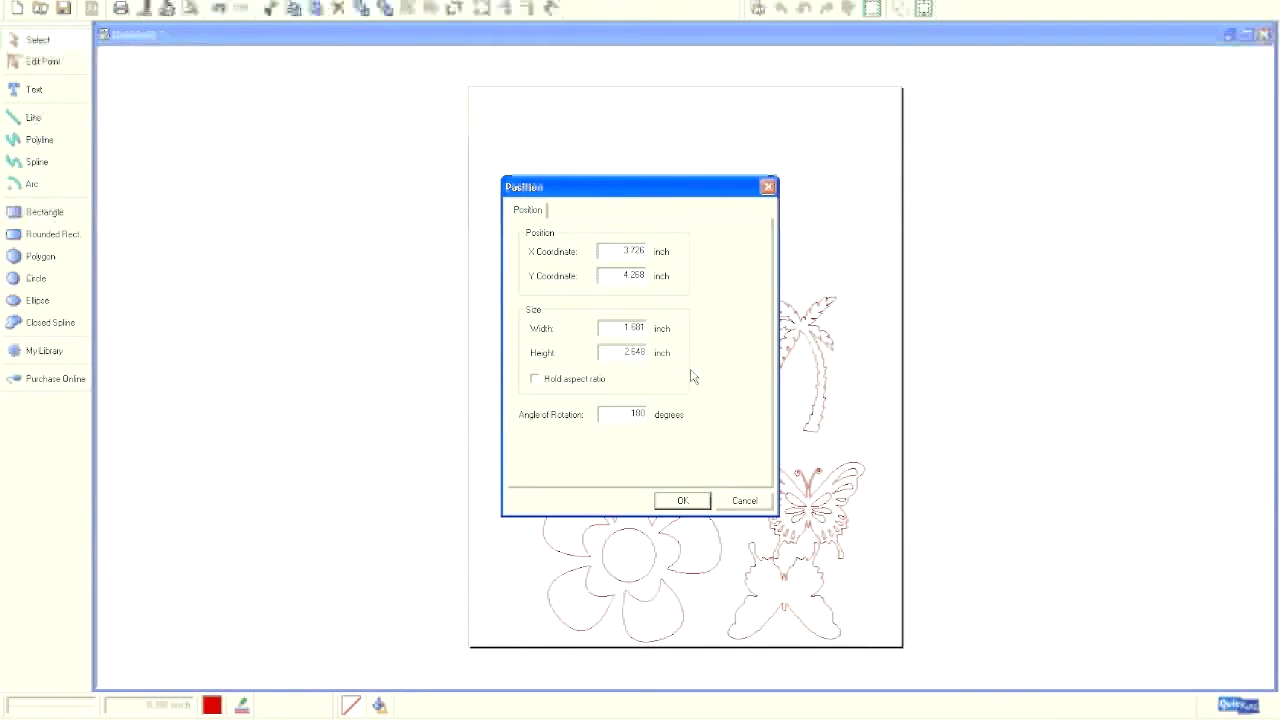
pyautogui.click(686, 501)
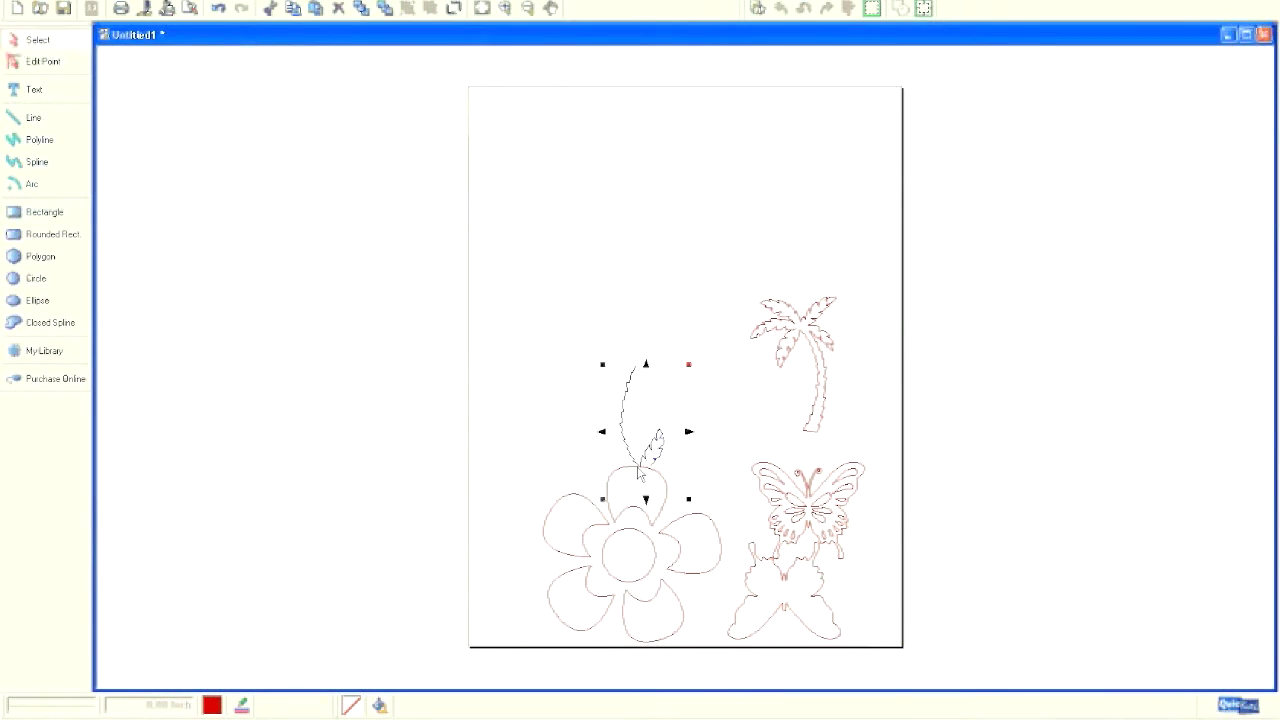
pyautogui.moveTo(640, 473); pyautogui.dragTo(755, 413)
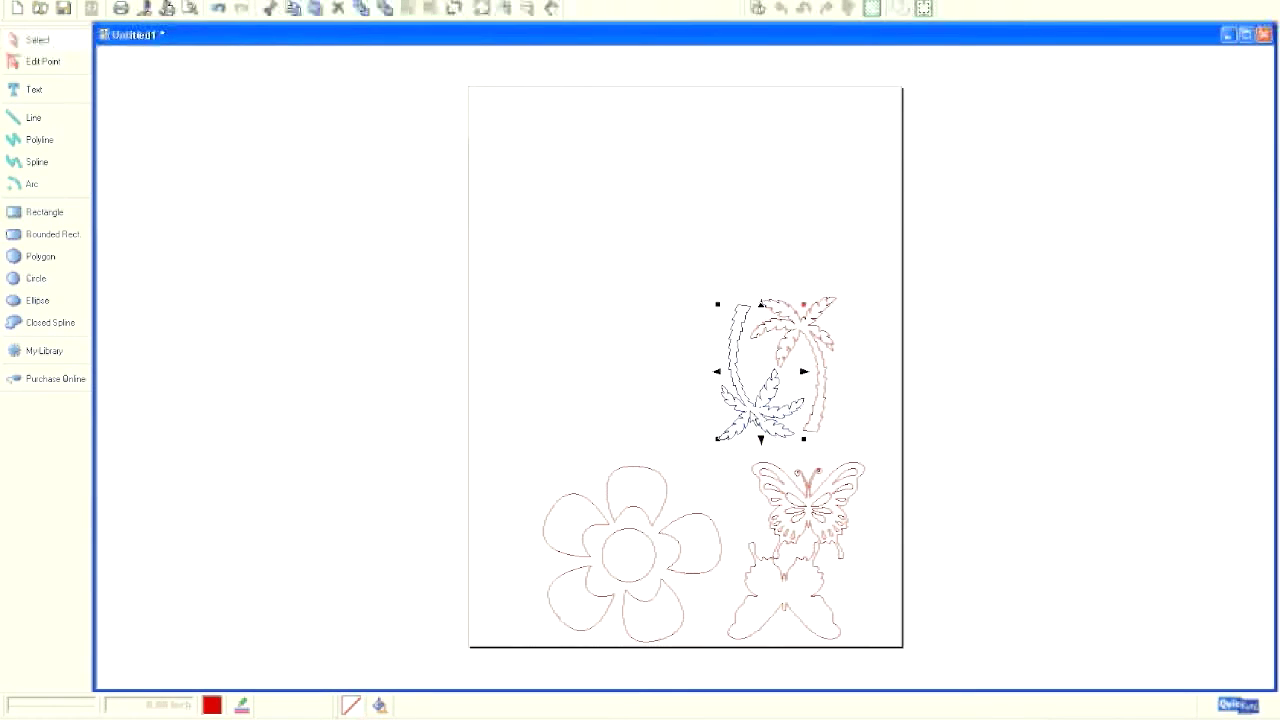
pyautogui.click(755, 413)
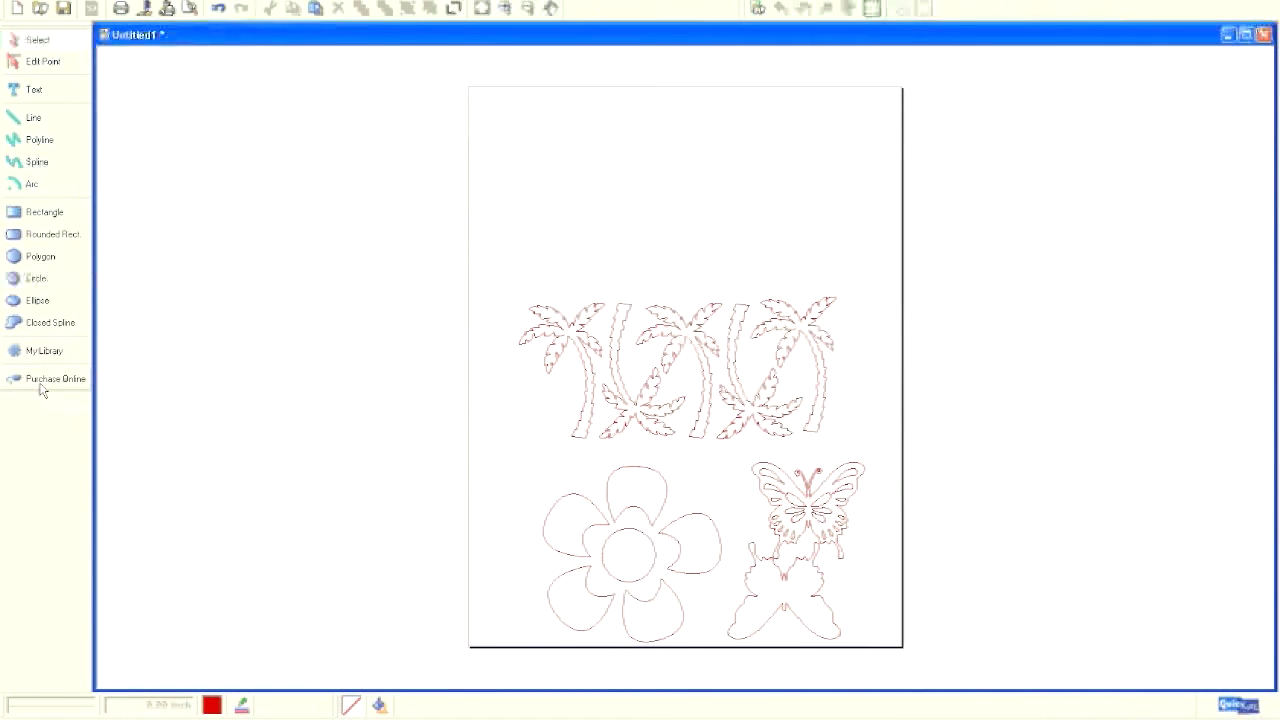
pyautogui.click(41, 384)
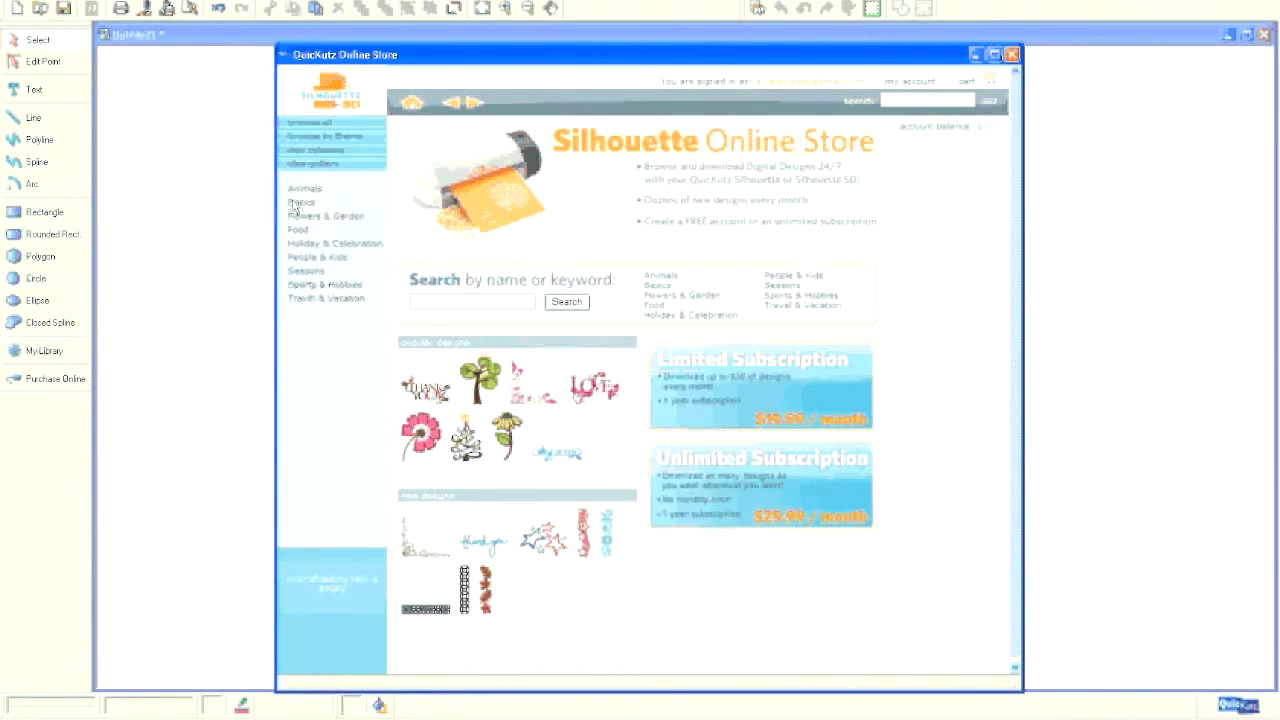
# Enter a keyword in the online store's search box and search for bird designs.
pyautogui.click(479, 308)
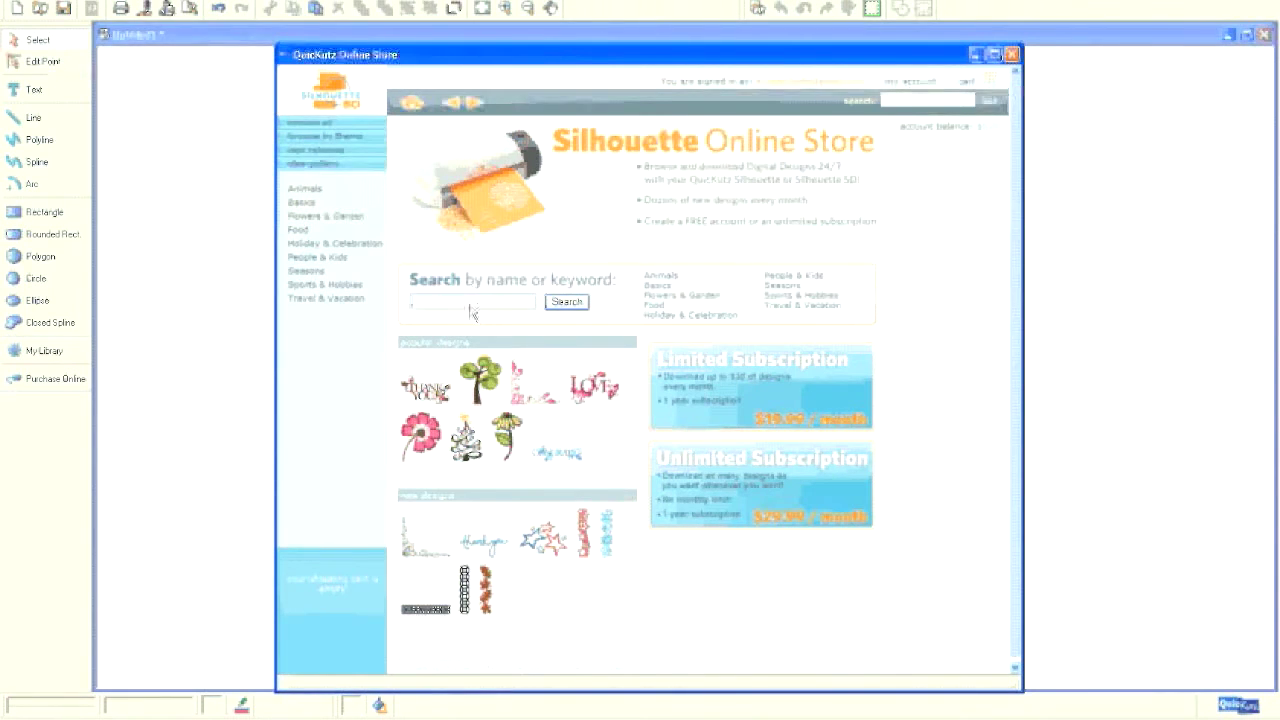
pyautogui.write('h')
pyautogui.click(546, 298)
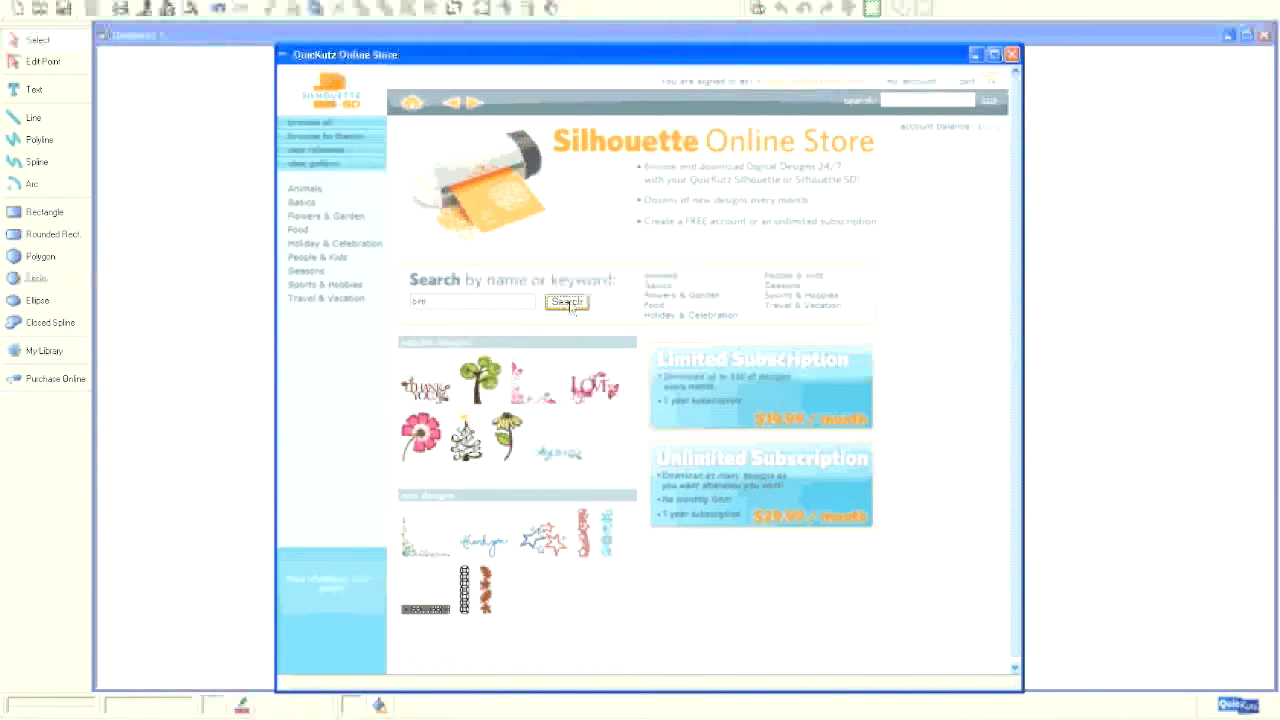
# Browse the bird results, search for 'dandelion' and open the first dandelion design.
pyautogui.click(567, 302)
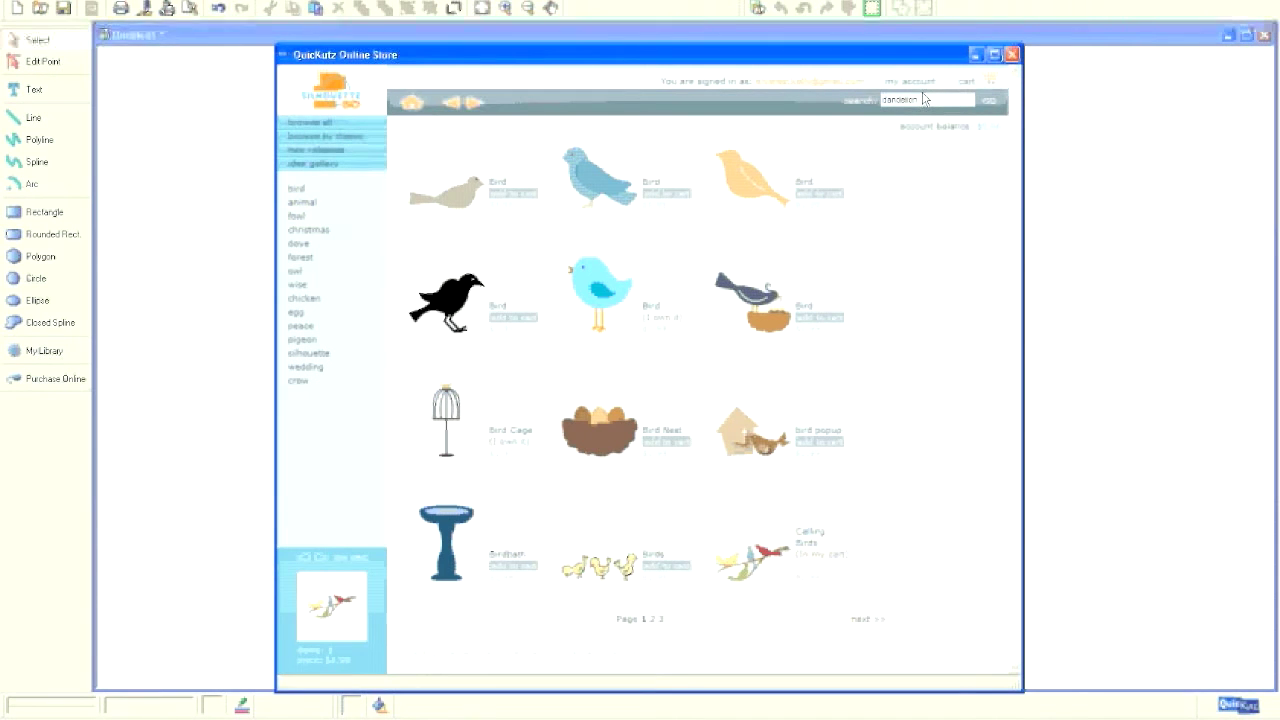
pyautogui.click(989, 102)
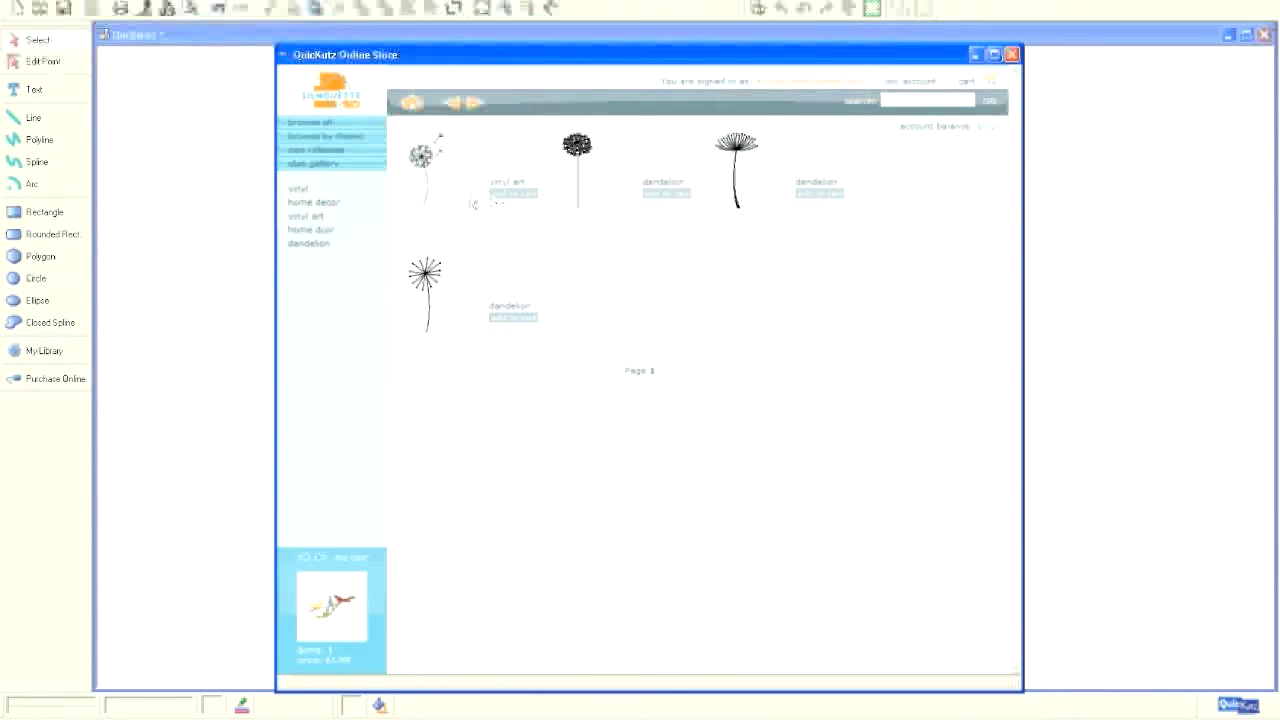
pyautogui.click(423, 156)
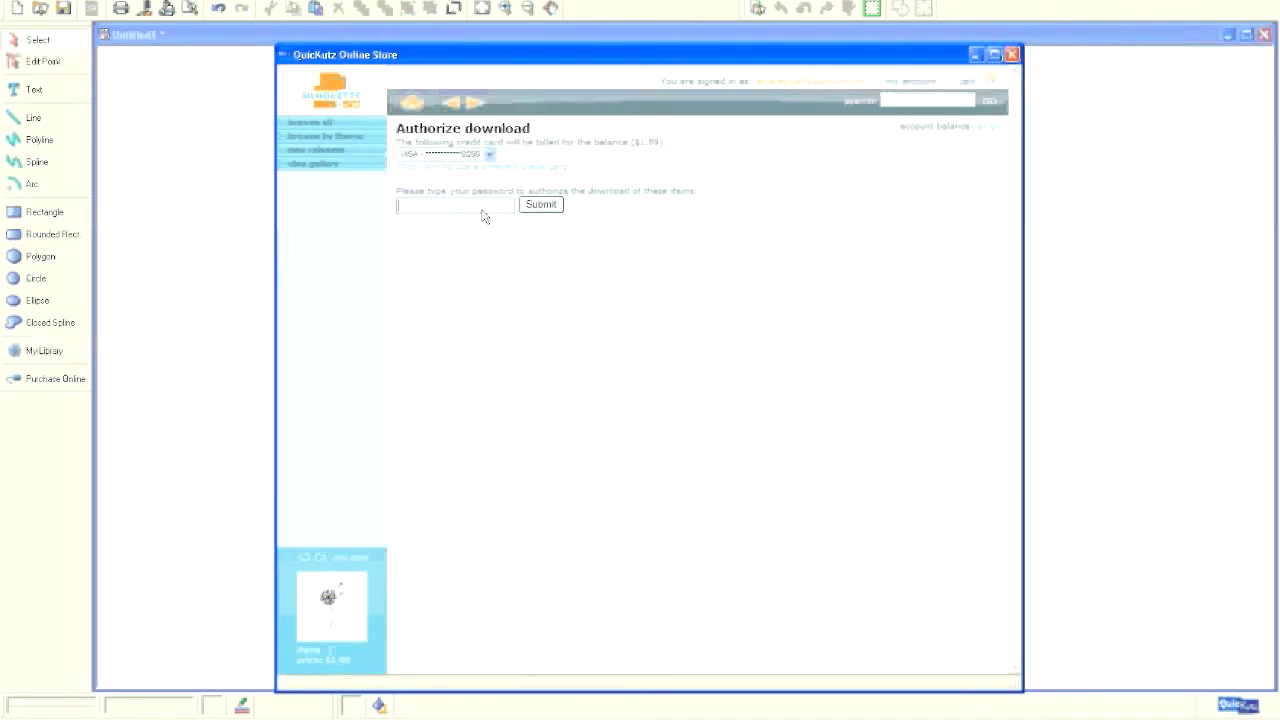
# Enter the account password on the $1.99 dandelion design's download authorization page.
pyautogui.write('••••')
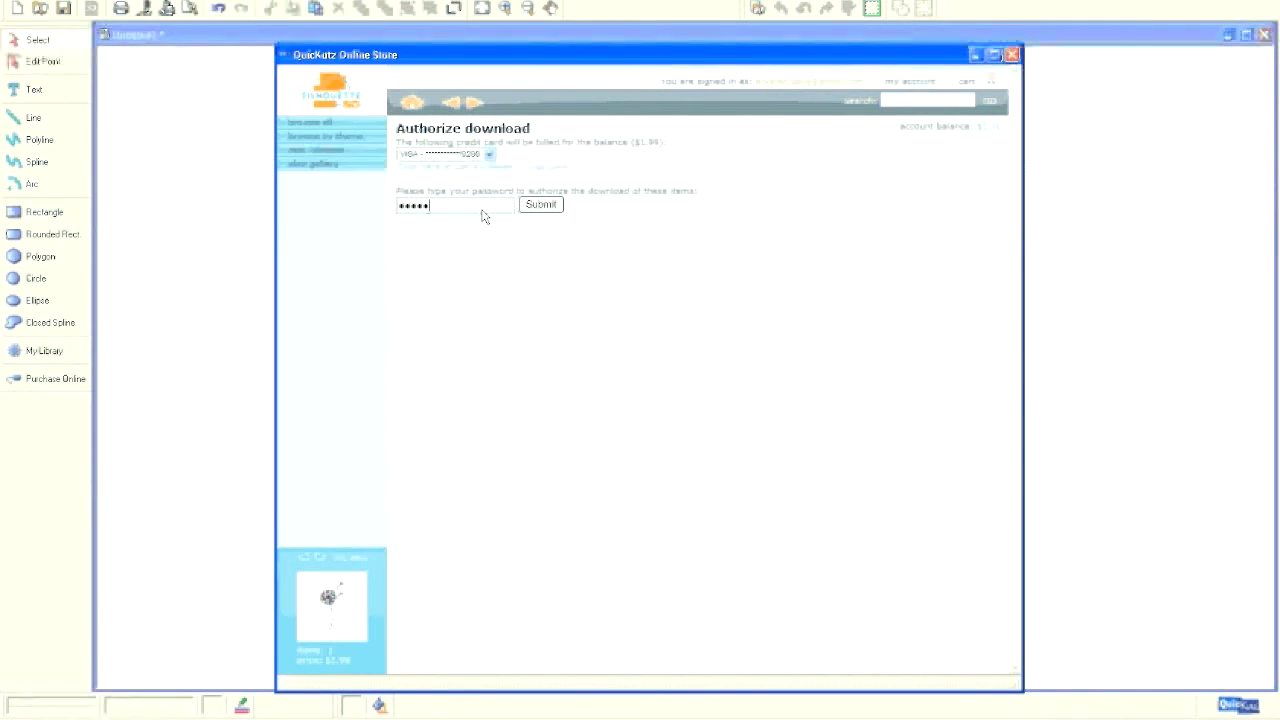
pyautogui.write('••••')
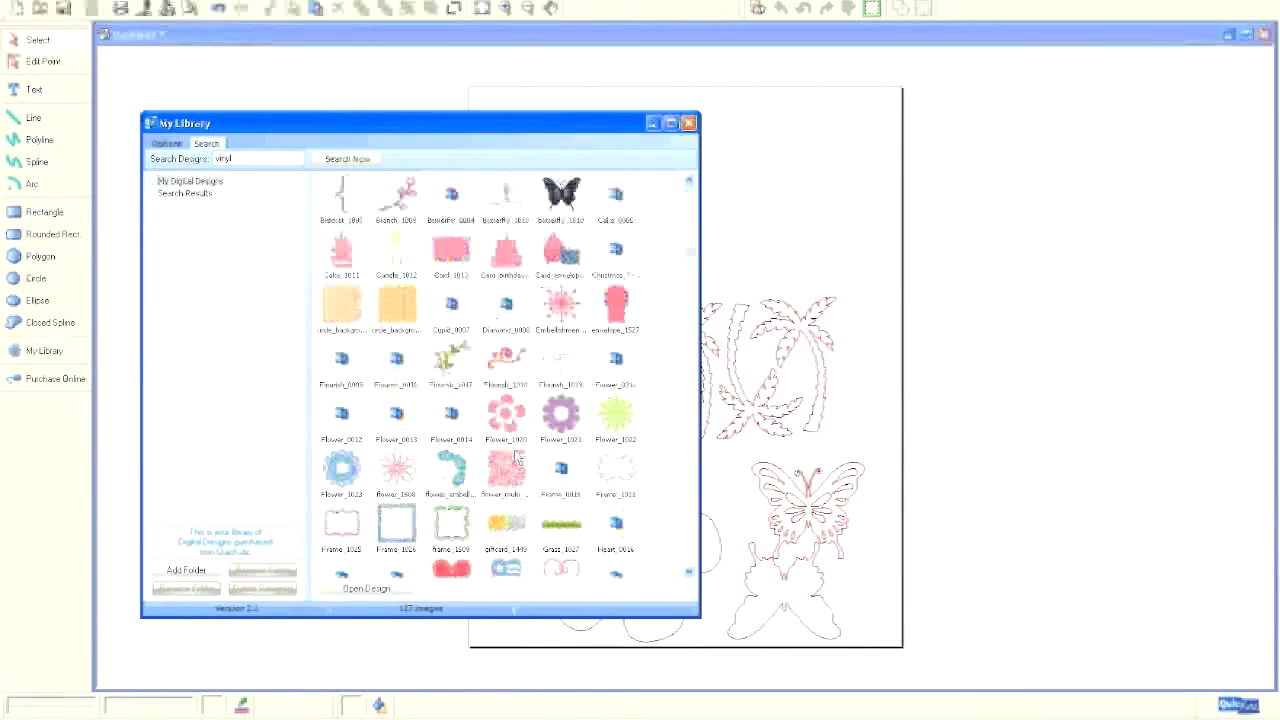
# Bring the vinyl_art_1174 dandelion from My Library onto the page, shrink it and move it top-left.
pyautogui.scroll(-5, 516, 457)
pyautogui.click(450, 522)
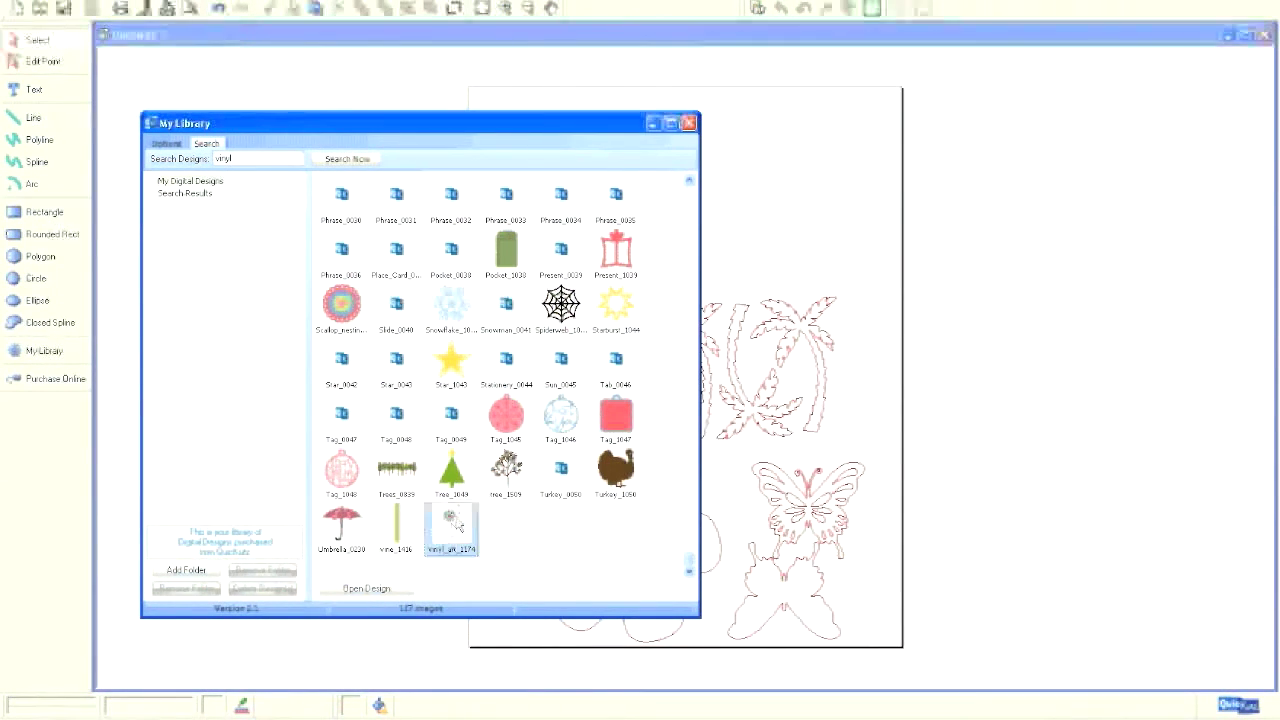
pyautogui.click(383, 589)
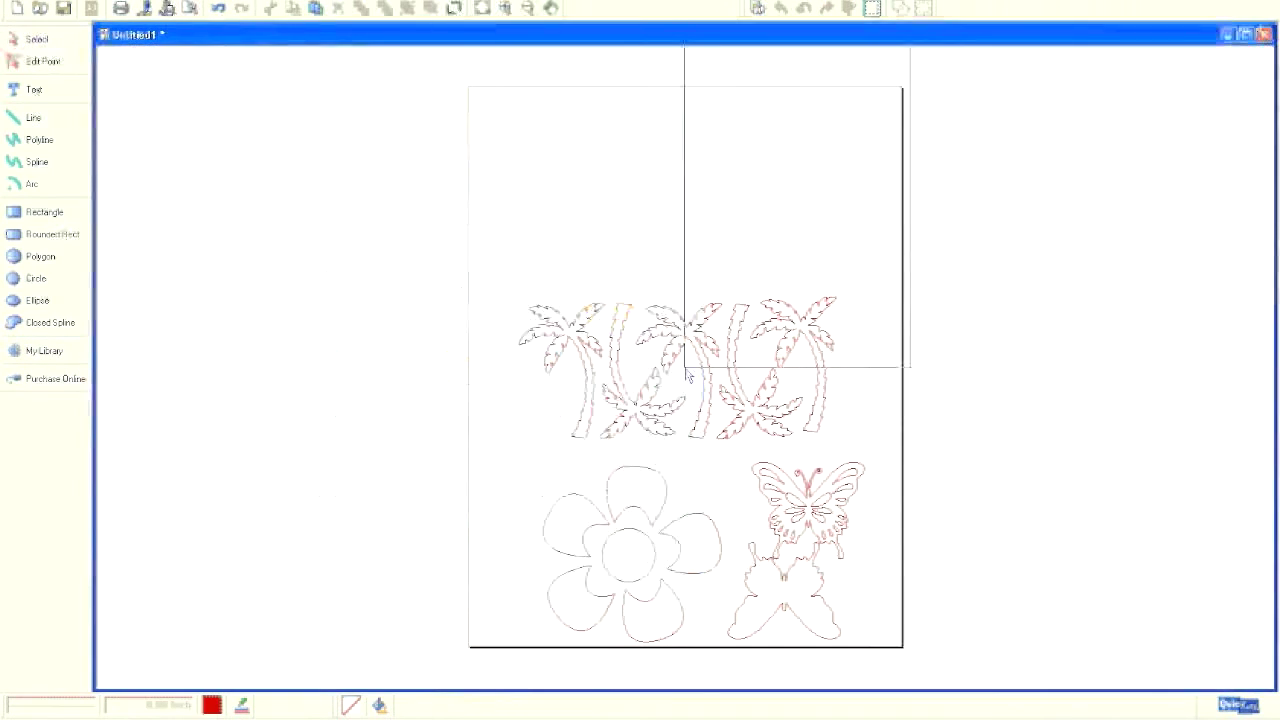
pyautogui.click(484, 578)
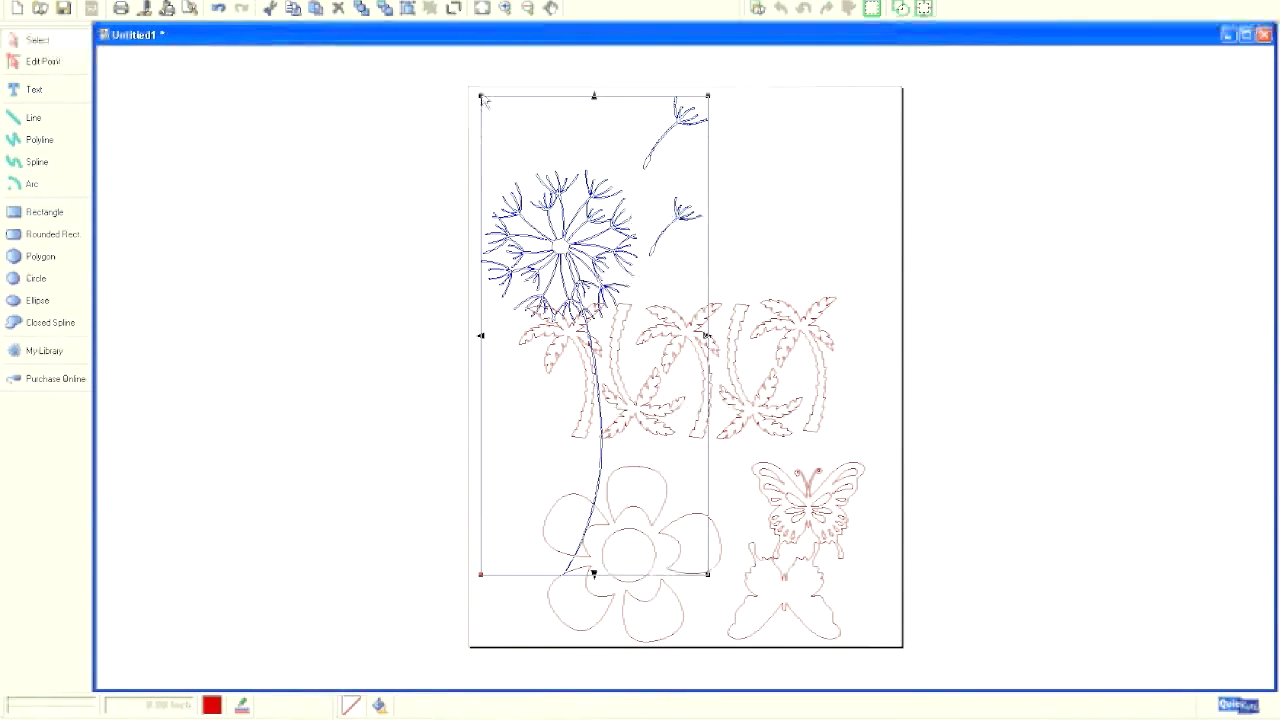
pyautogui.moveTo(481, 95); pyautogui.dragTo(580, 305)
pyautogui.moveTo(622, 391); pyautogui.dragTo(517, 224)
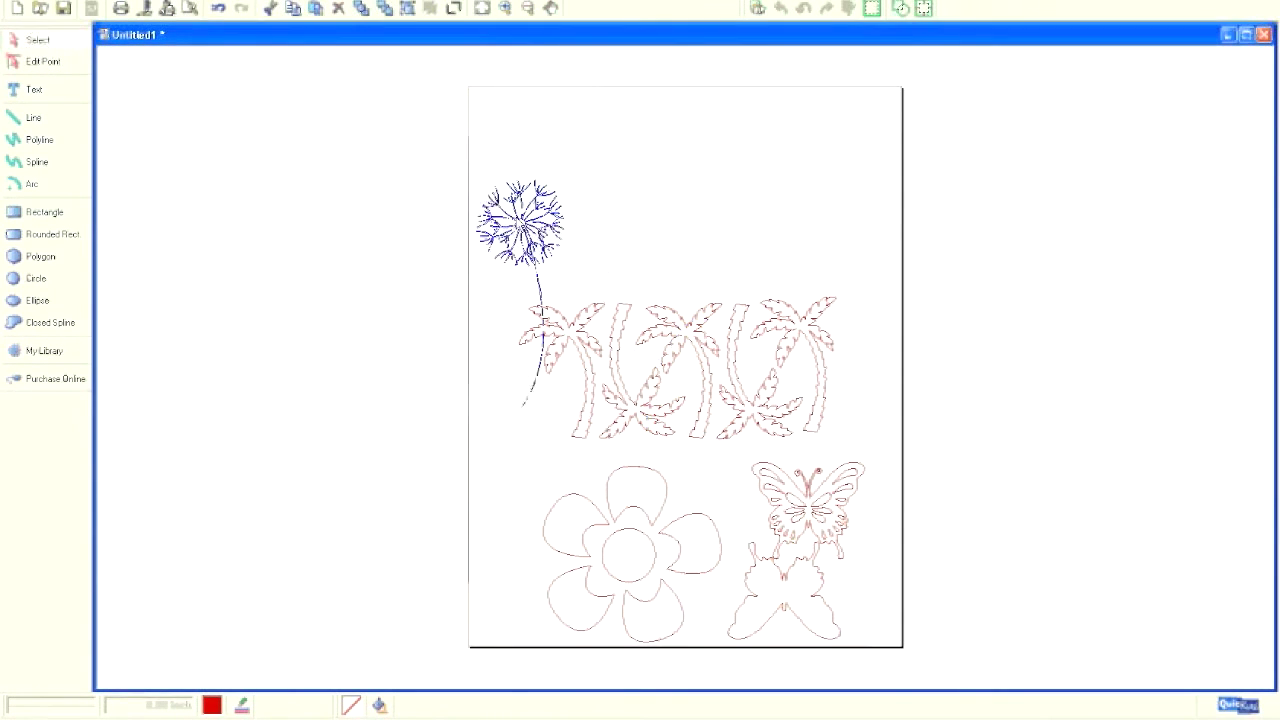
# Rotate the dandelion 90° in Position Settings, lay it across the top, and draw a circle at its stem.
pyautogui.rightClick(538, 230)
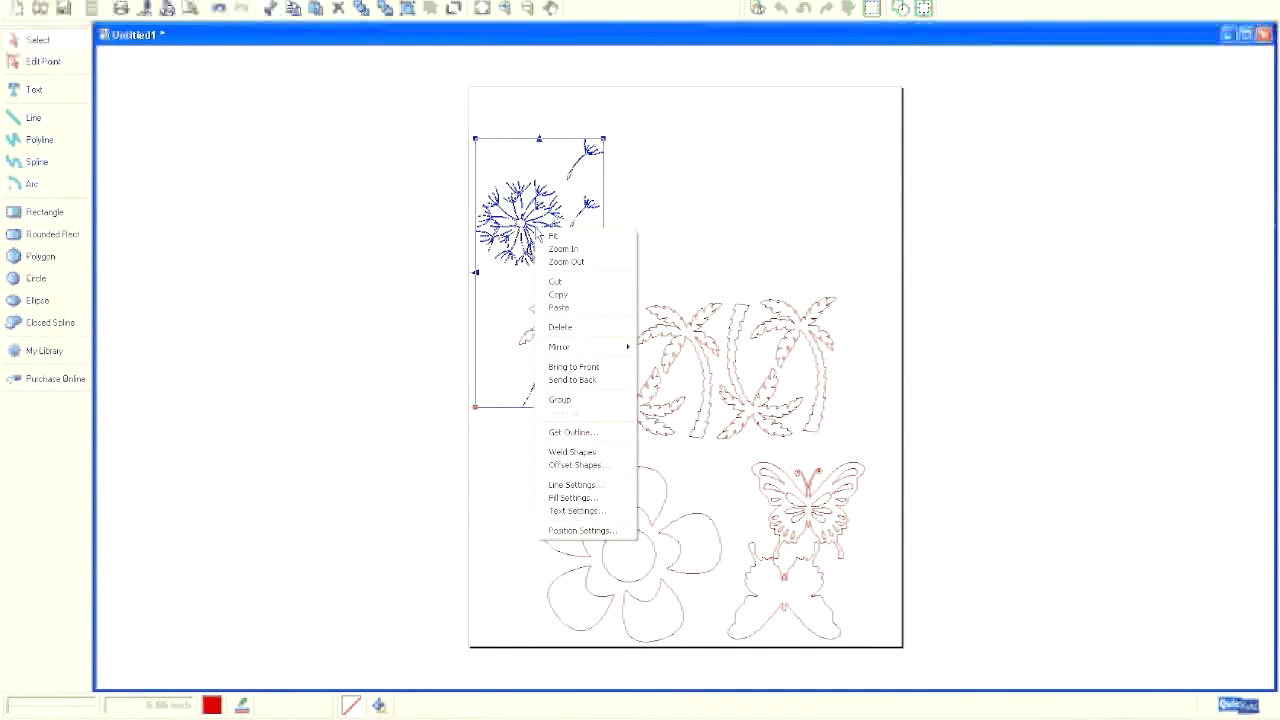
pyautogui.click(578, 530)
pyautogui.doubleClick(630, 414)
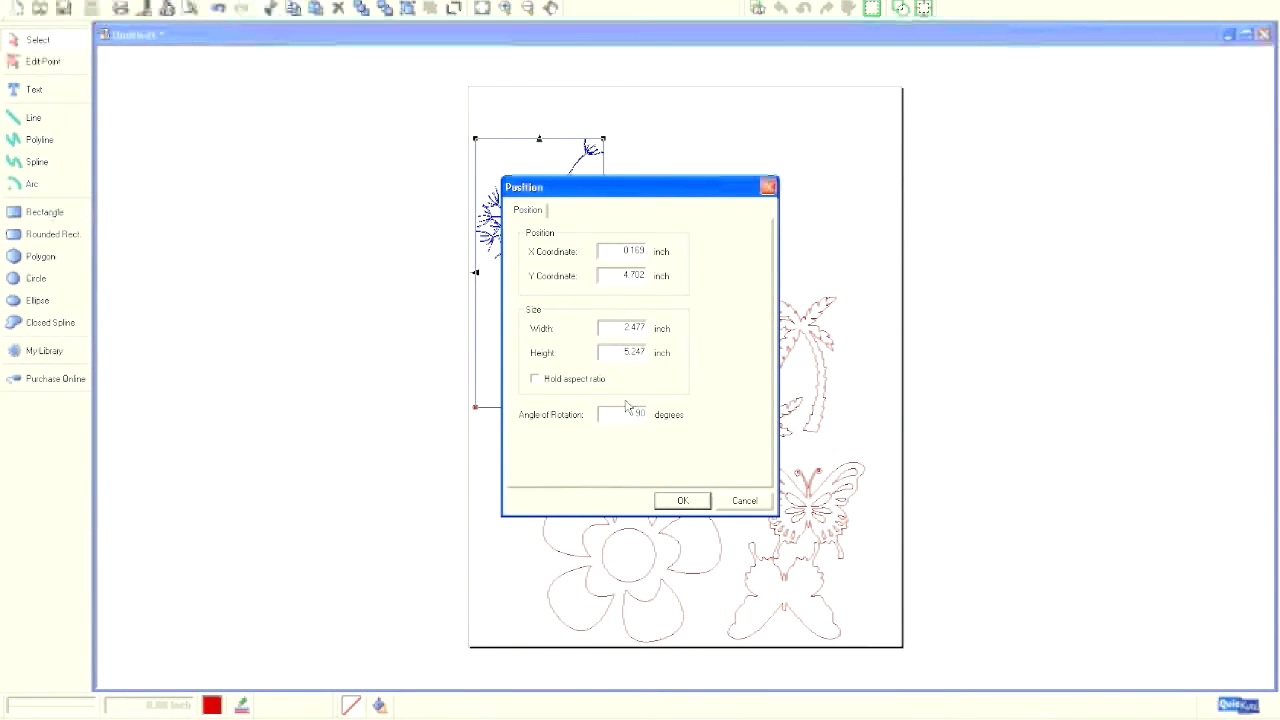
pyautogui.write('90')
pyautogui.click(683, 500)
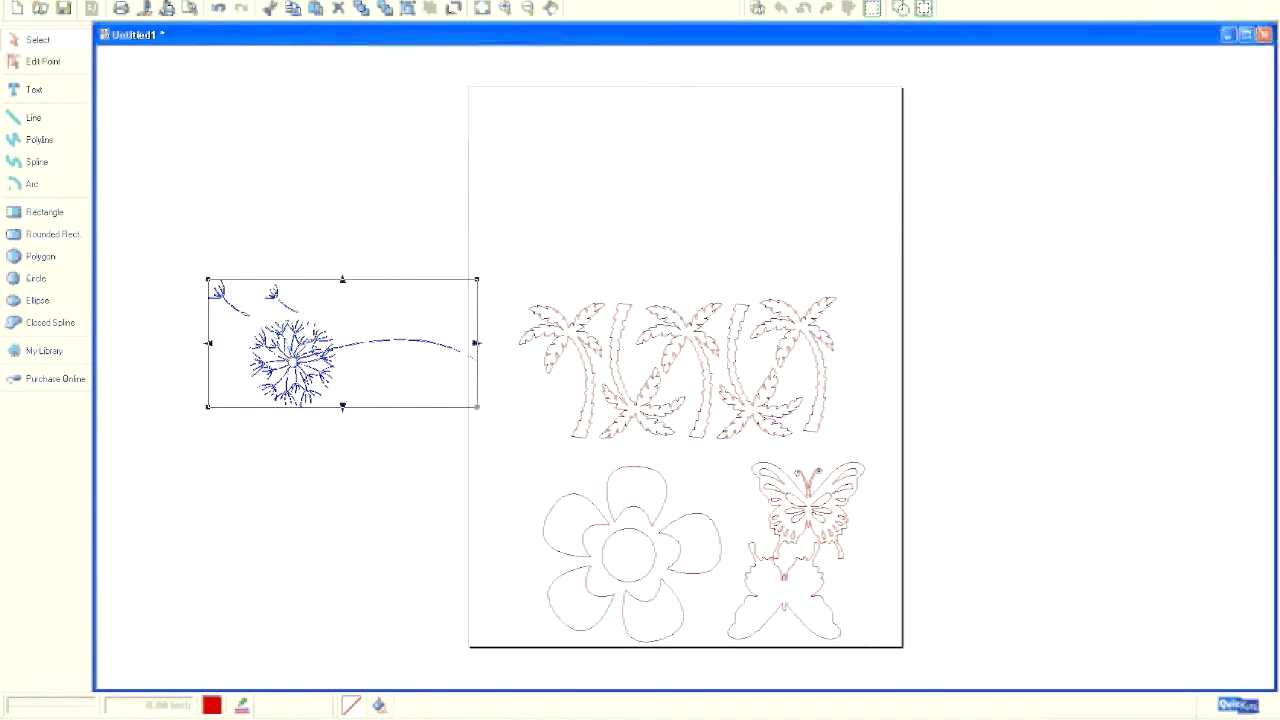
pyautogui.moveTo(285, 347); pyautogui.dragTo(554, 214)
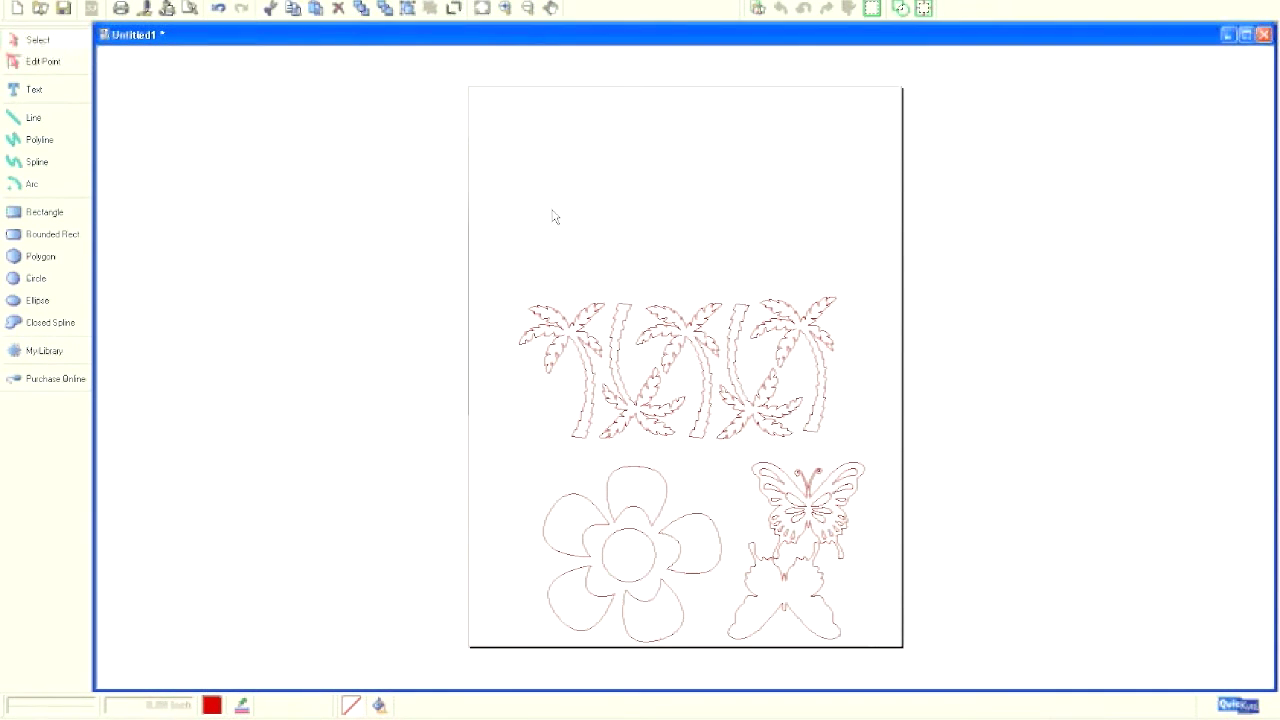
pyautogui.click(519, 310)
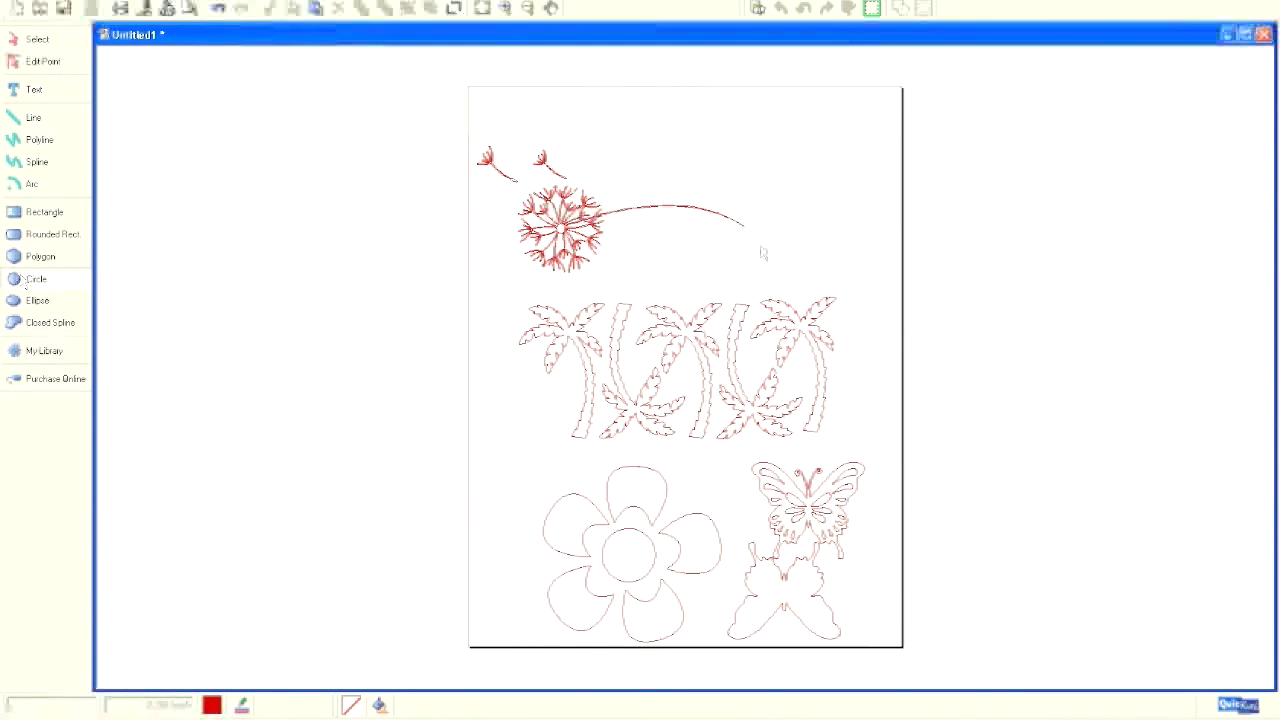
pyautogui.moveTo(785, 216)
pyautogui.mouseDown()
pyautogui.moveTo(813, 253)
pyautogui.moveTo(803, 281)
pyautogui.moveTo(845, 290)
pyautogui.moveTo(211, 174)
pyautogui.moveTo(314, 246)
pyautogui.mouseUp()
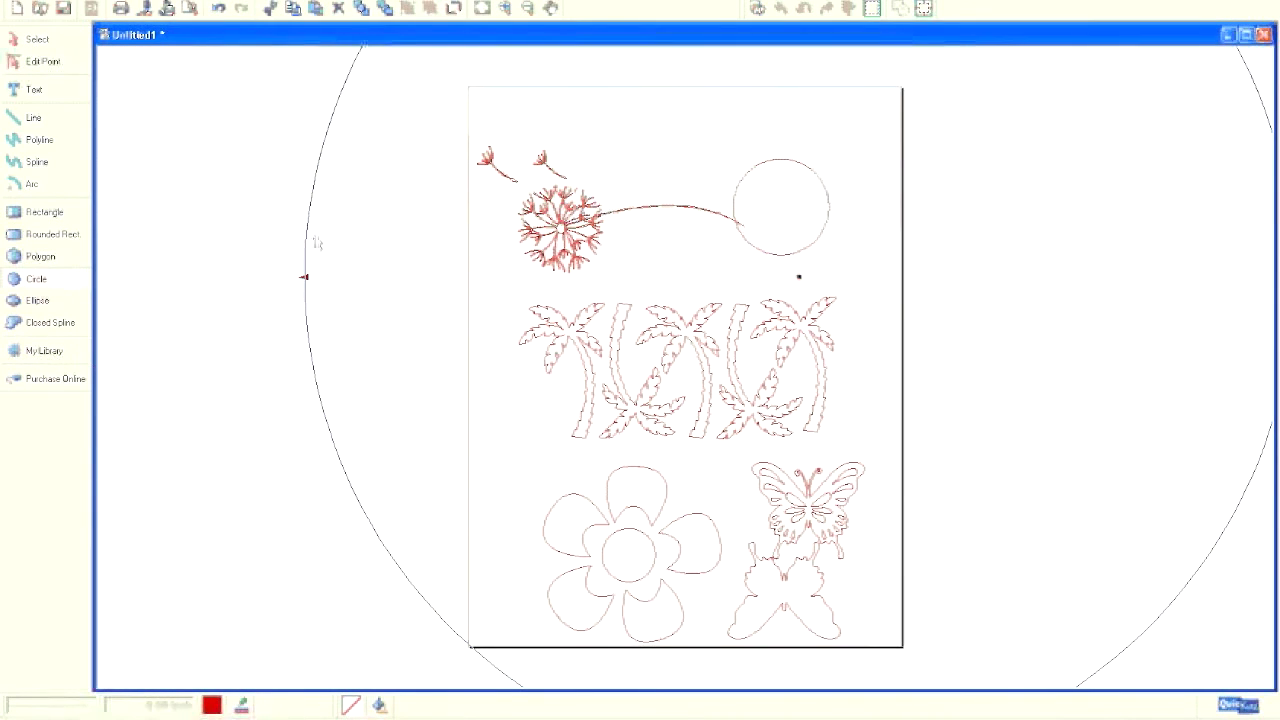
# Delete the oversized circle and add the text 'hello' in Bookman Old Style.
pyautogui.press('Delete')
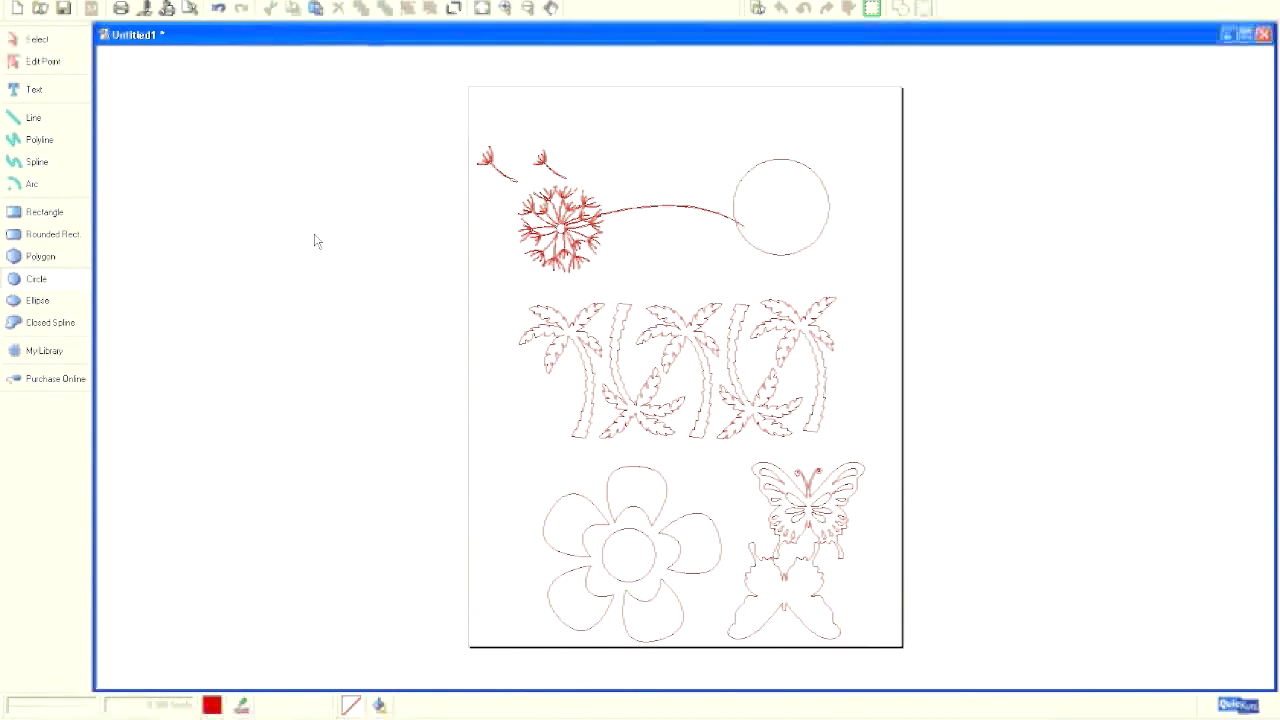
pyautogui.click(80, 92)
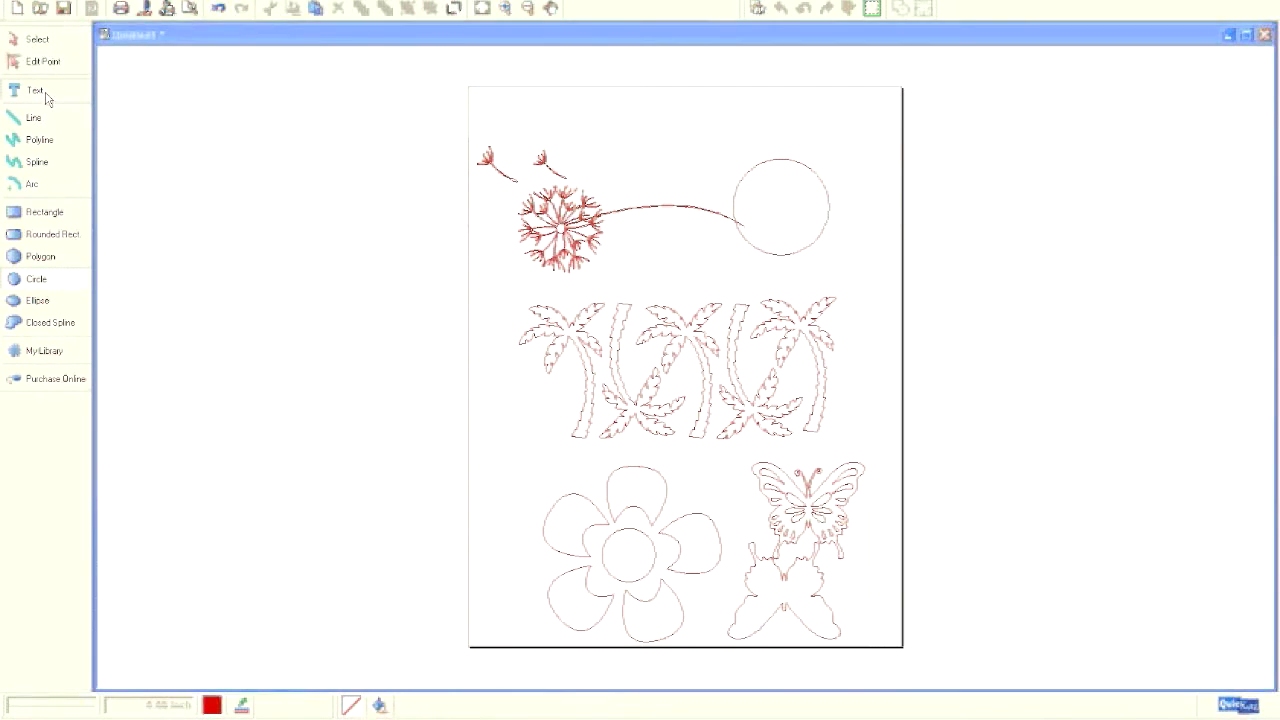
pyautogui.write('hello')
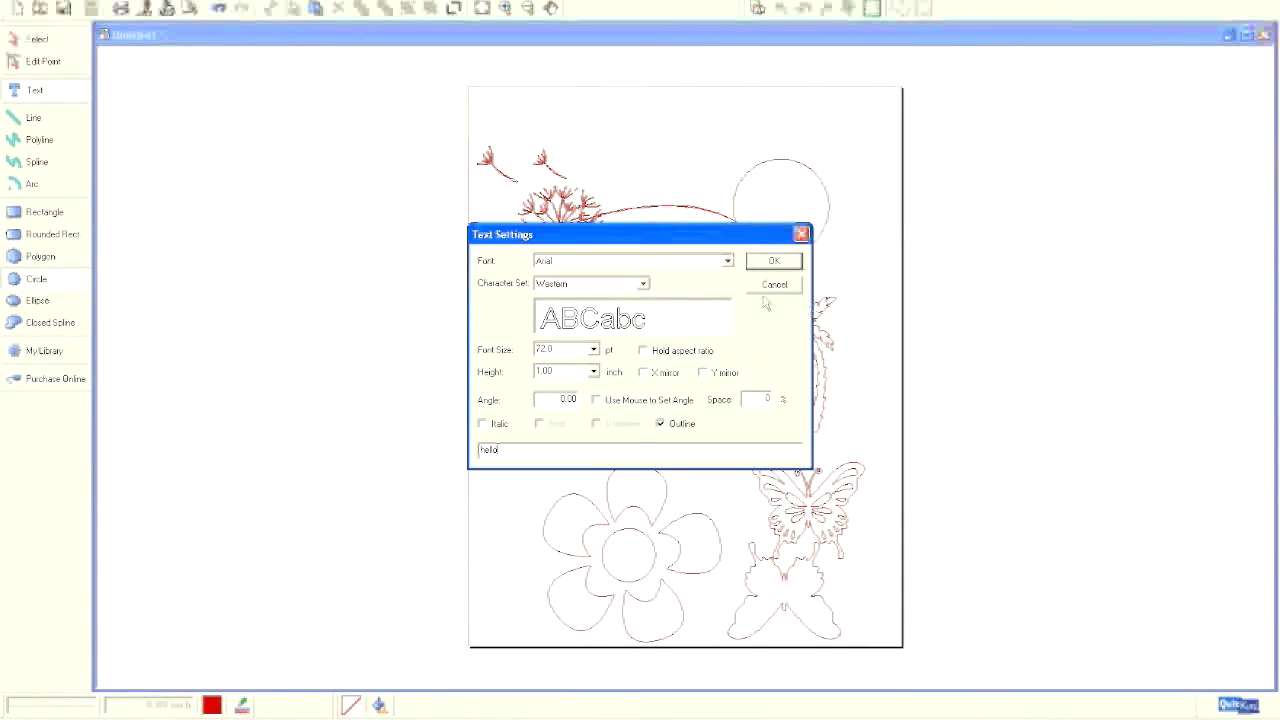
pyautogui.click(727, 263)
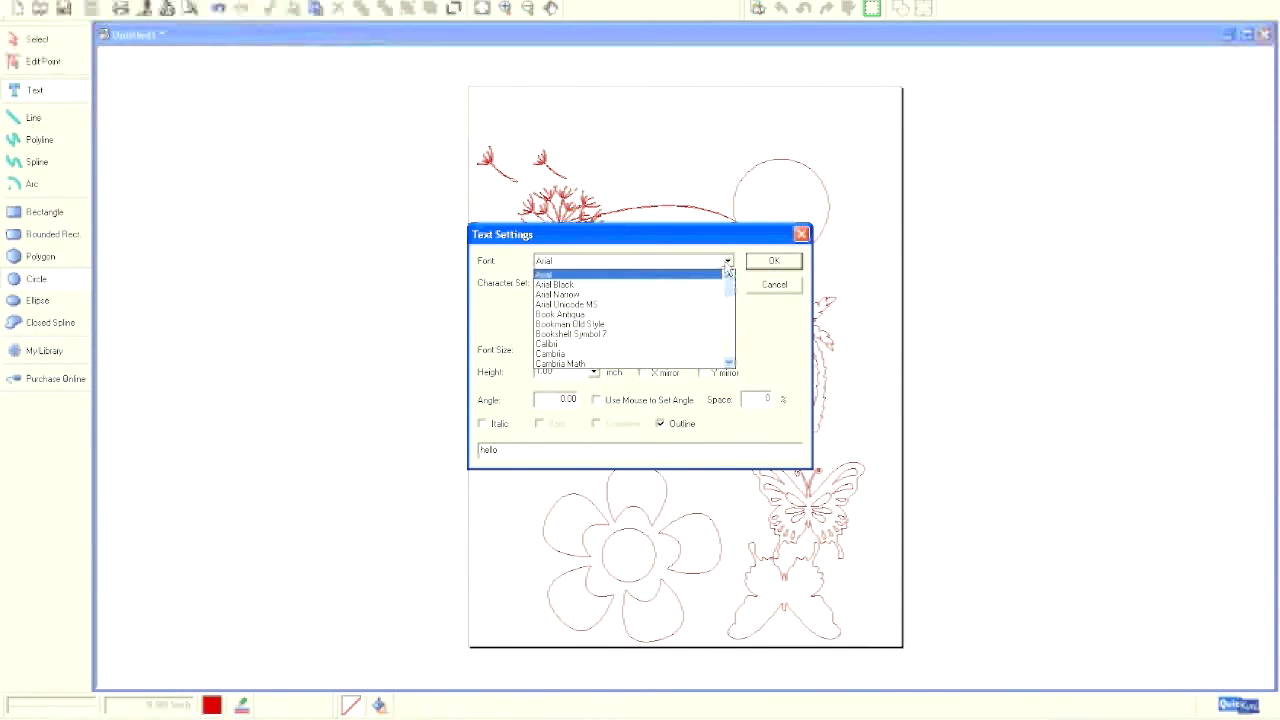
pyautogui.click(703, 325)
pyautogui.press('Return')
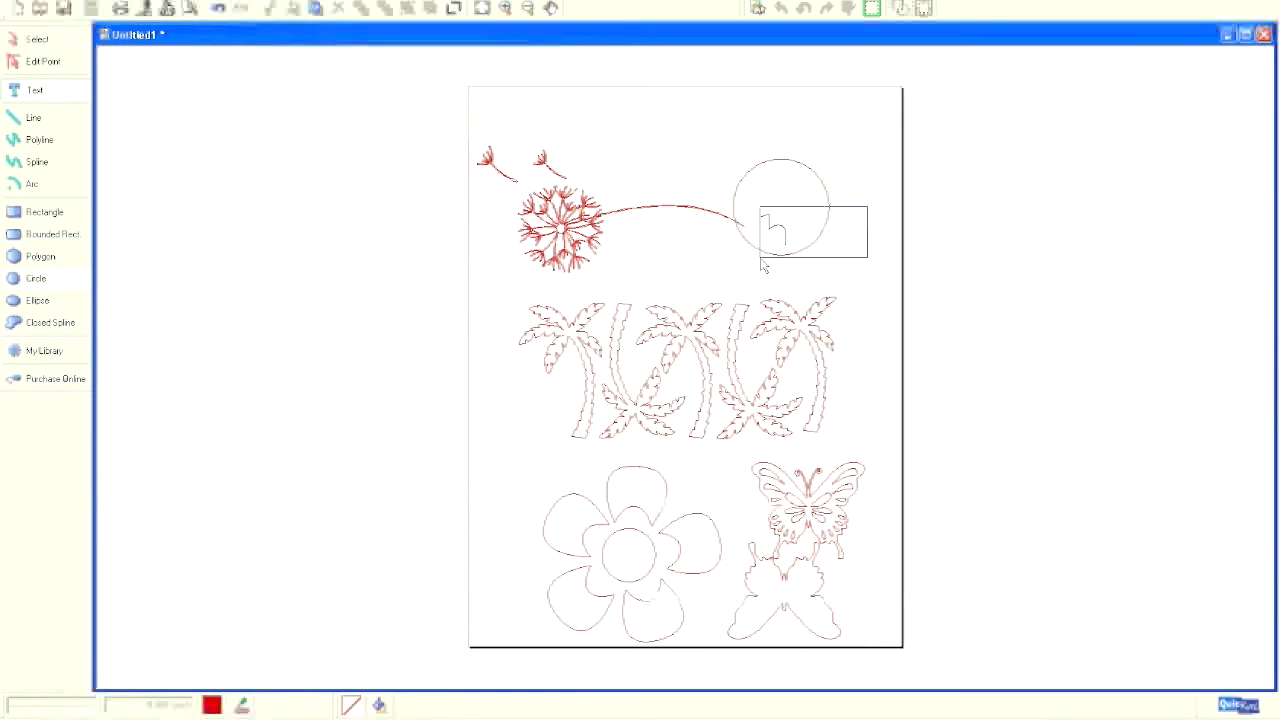
pyautogui.write('lo')
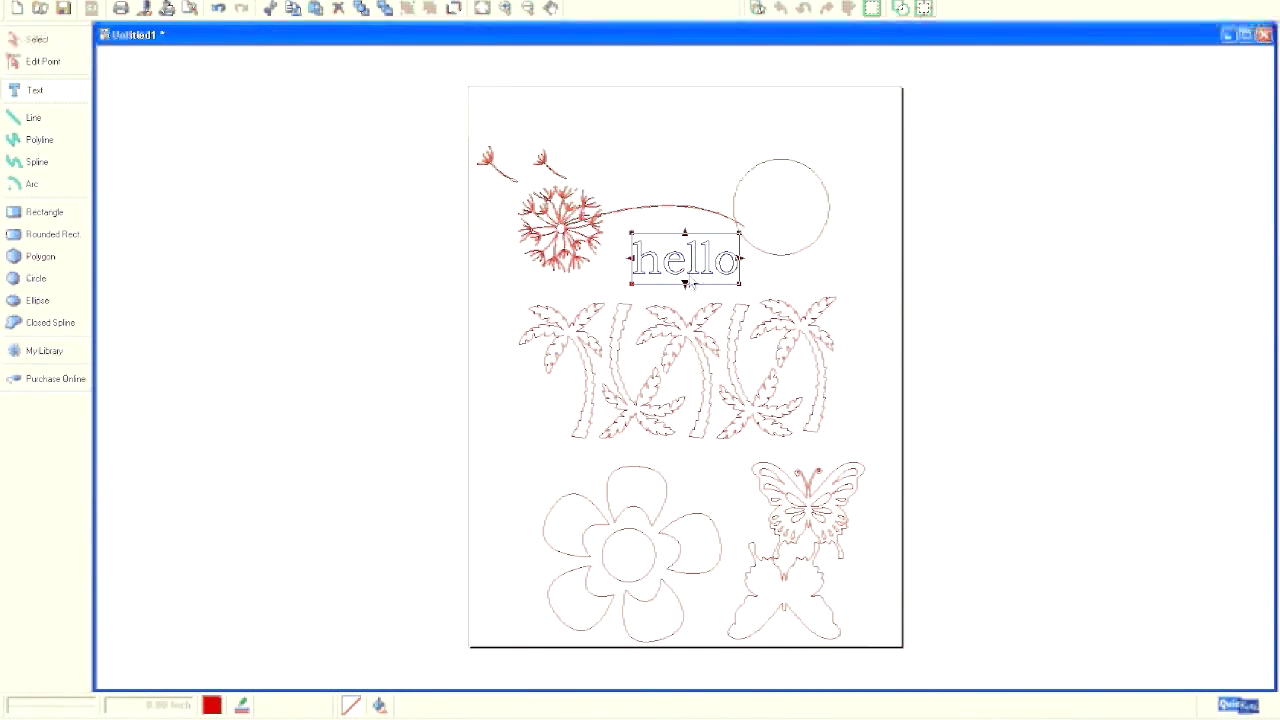
pyautogui.doubleClick(730, 275)
pyautogui.click(770, 276)
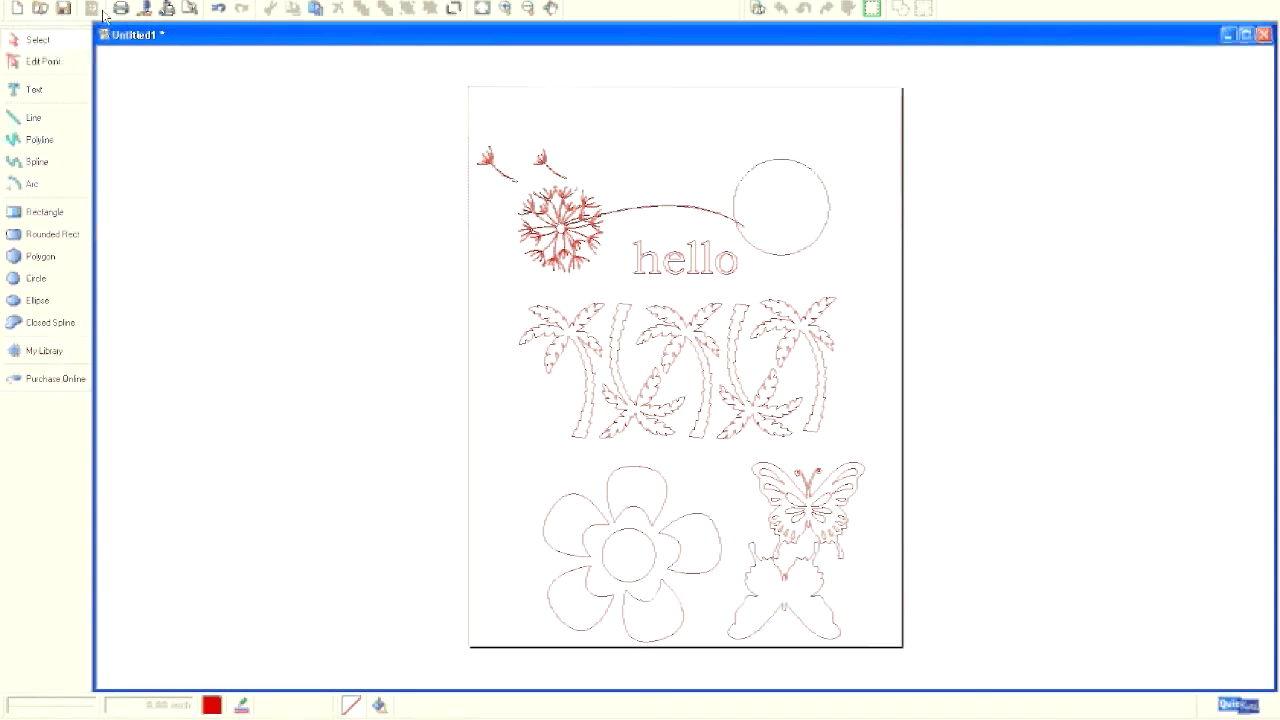
# Output one copy of all pages to the Craft ROBO, dismissing the hardware wizard and communication error.
pyautogui.click(143, 10)
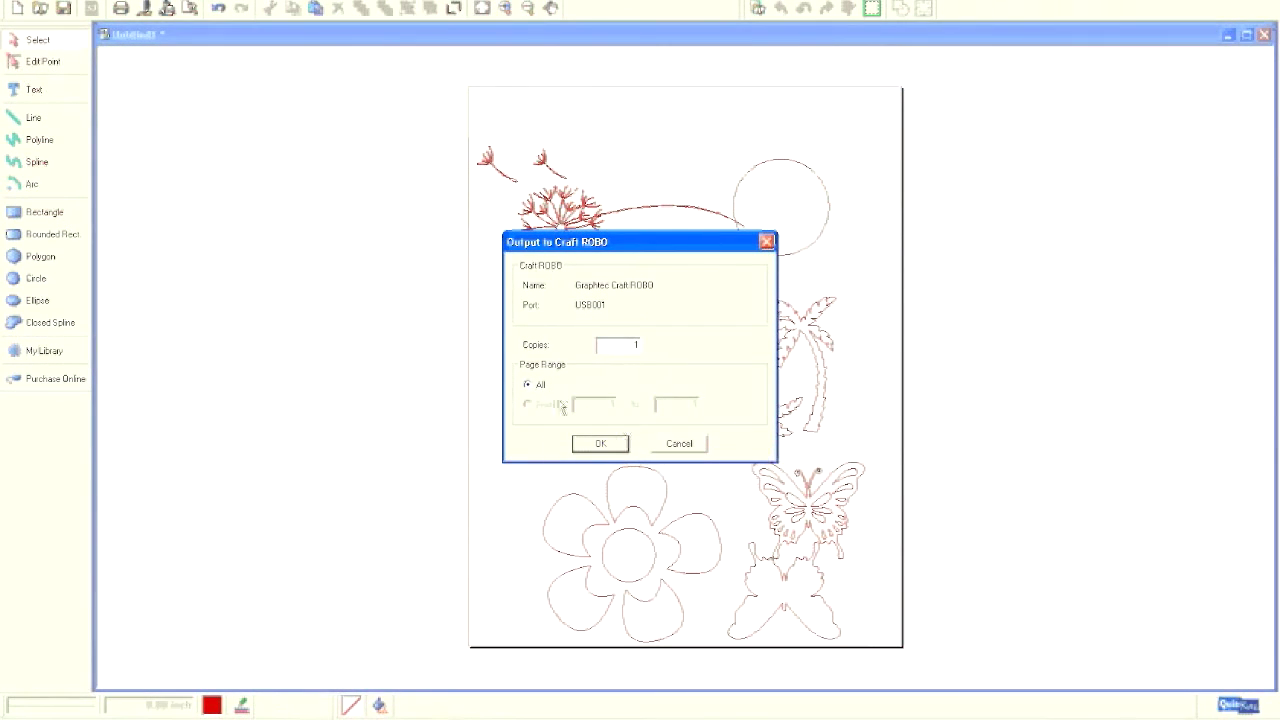
pyautogui.click(598, 447)
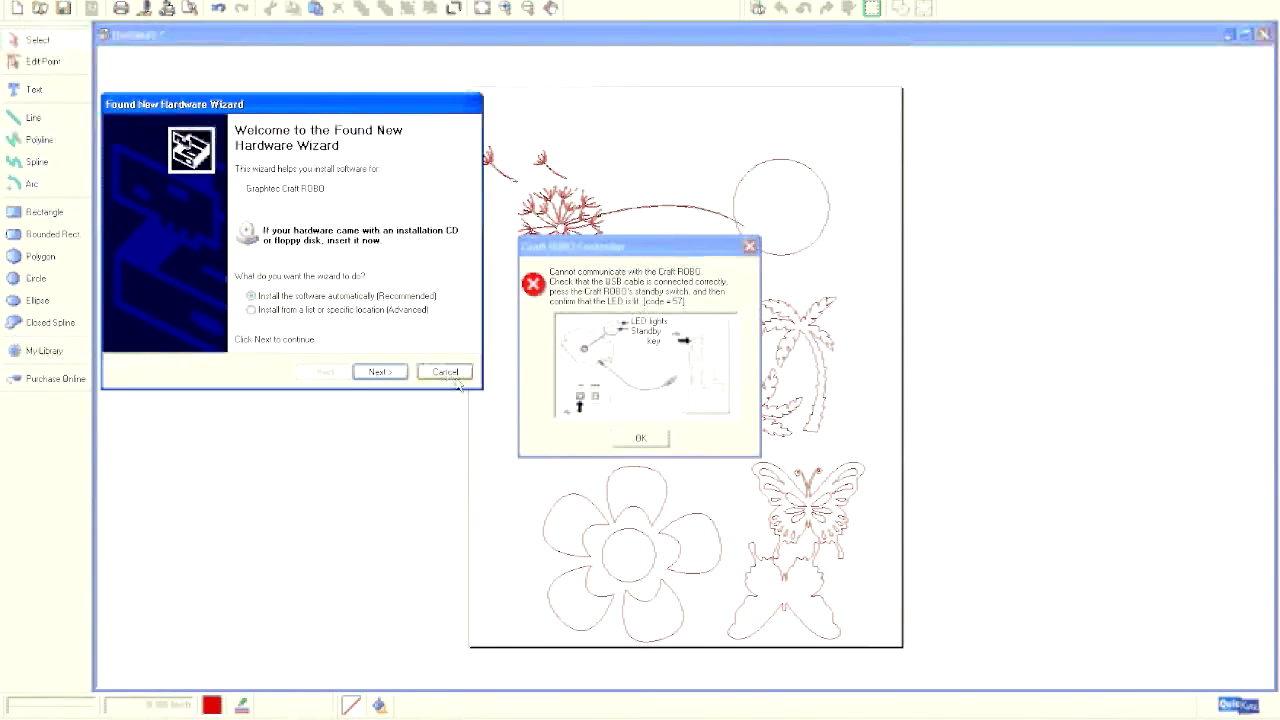
pyautogui.click(455, 374)
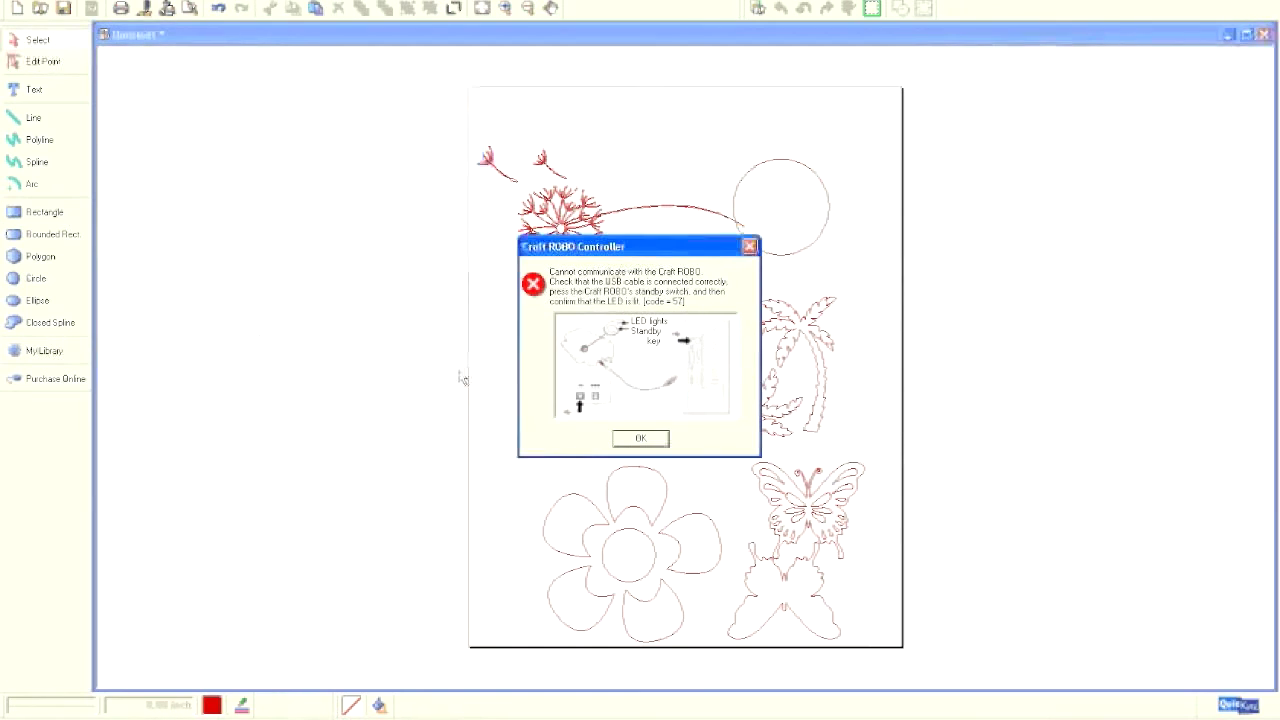
pyautogui.click(638, 437)
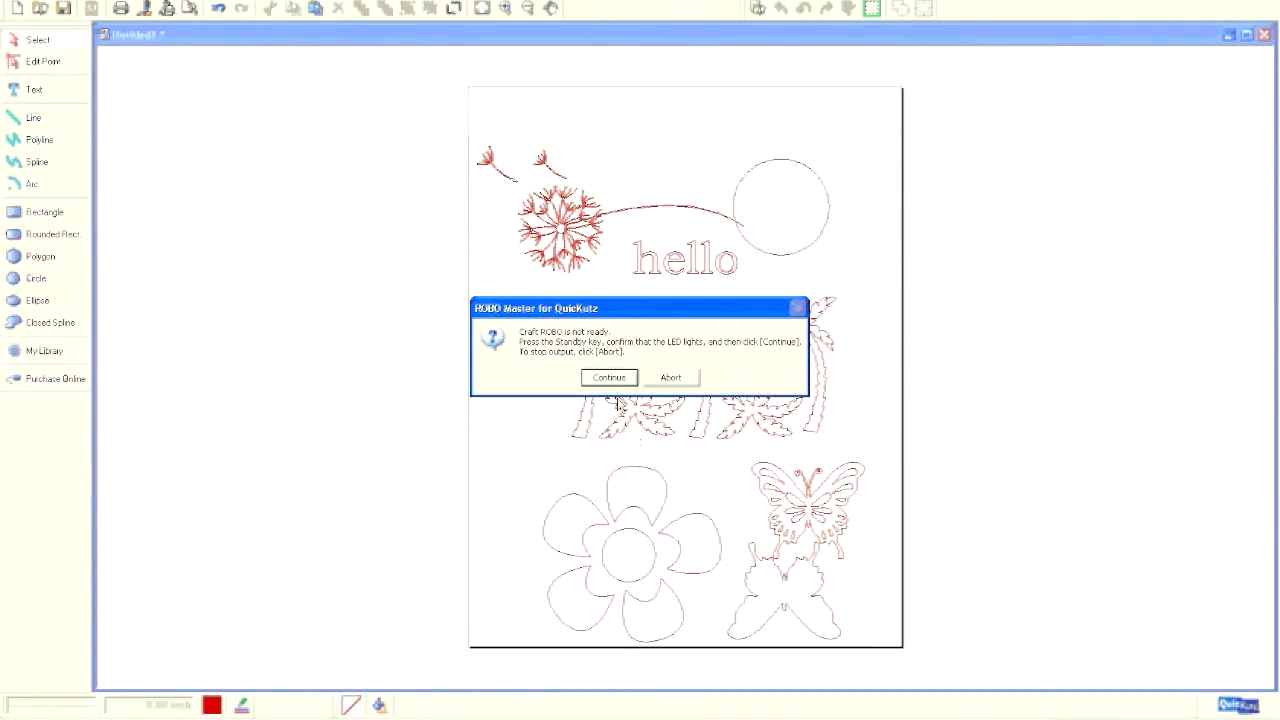
pyautogui.click(622, 380)
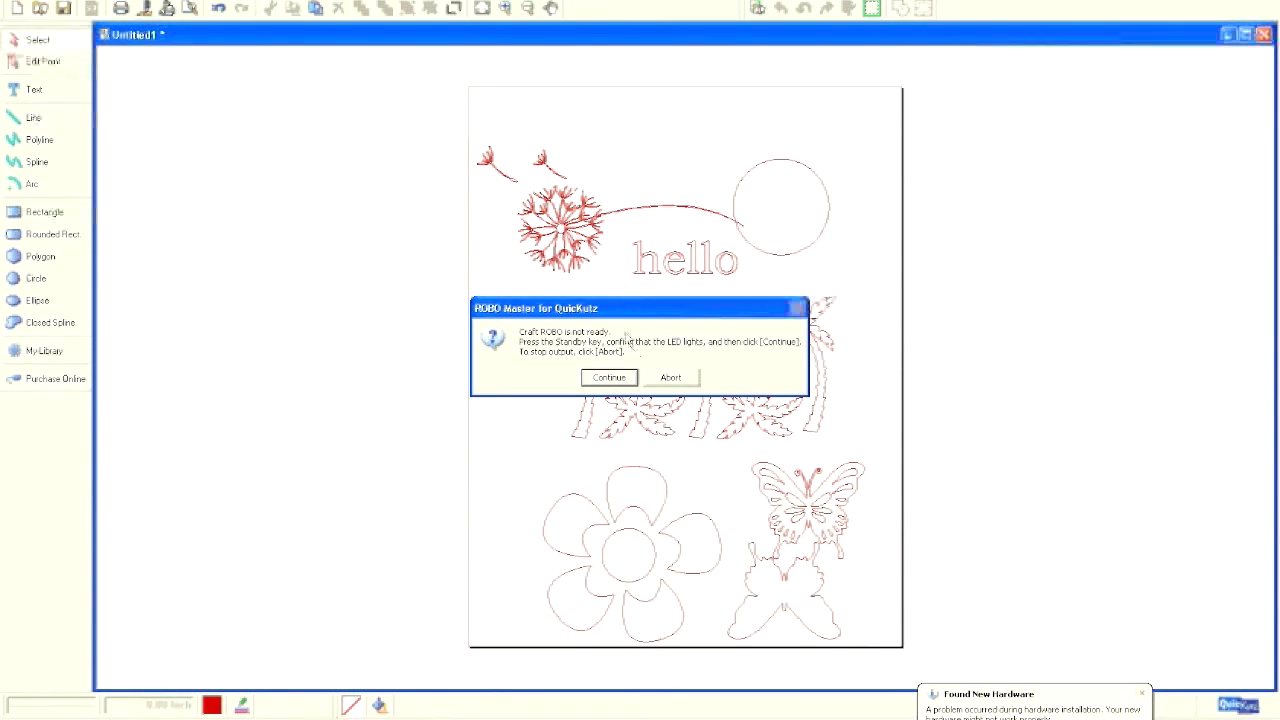
pyautogui.click(612, 378)
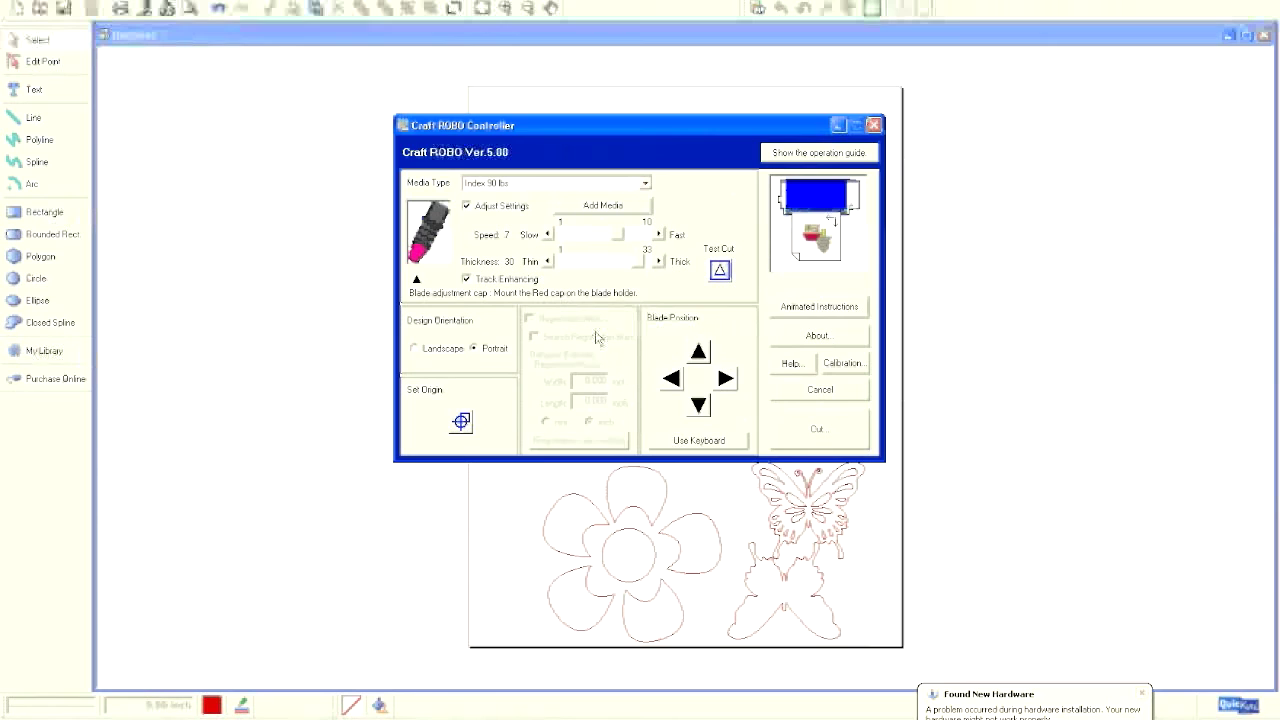
# Cut the design with Index 90 lbs media, then close the Craft ROBO Controller.
pyautogui.click(646, 183)
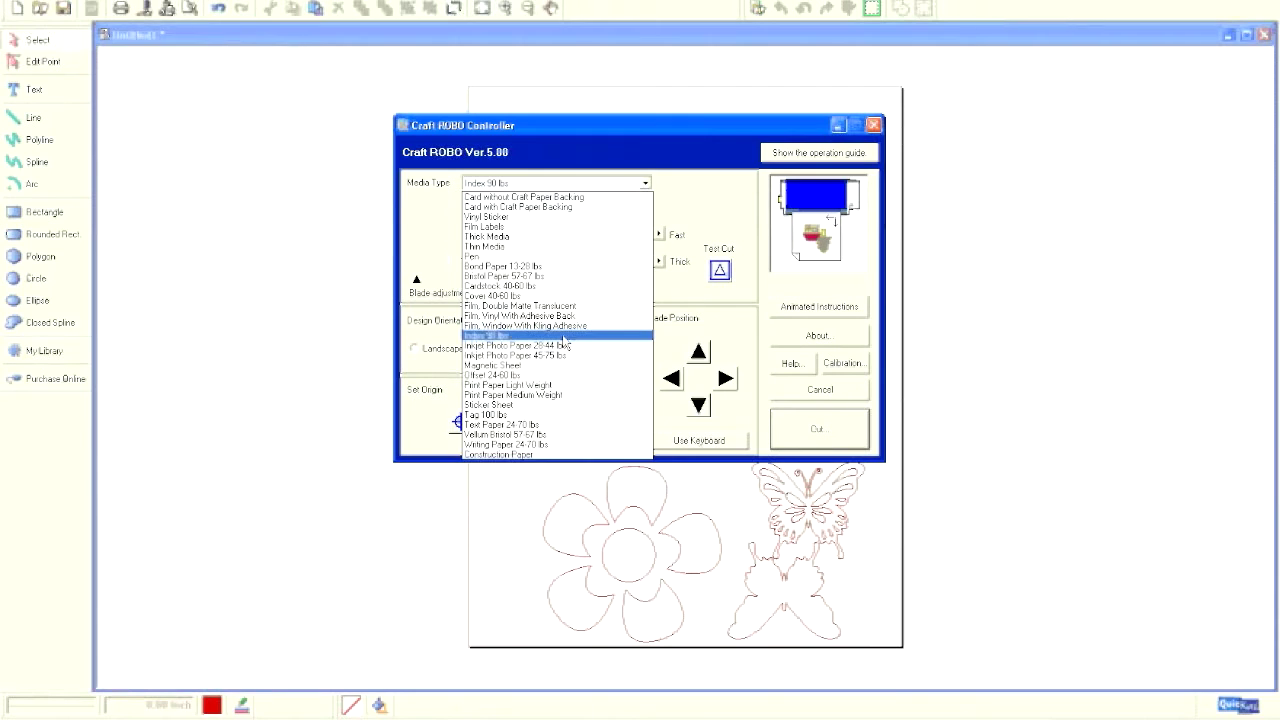
pyautogui.click(564, 337)
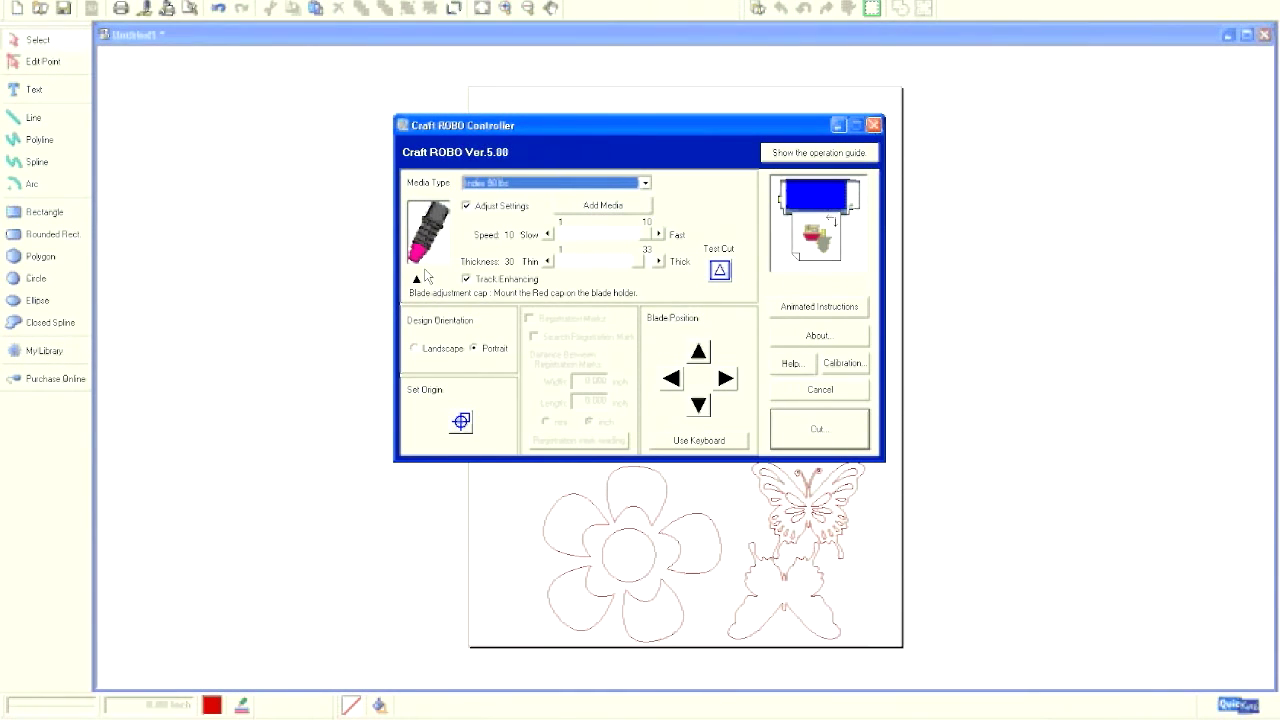
pyautogui.click(816, 153)
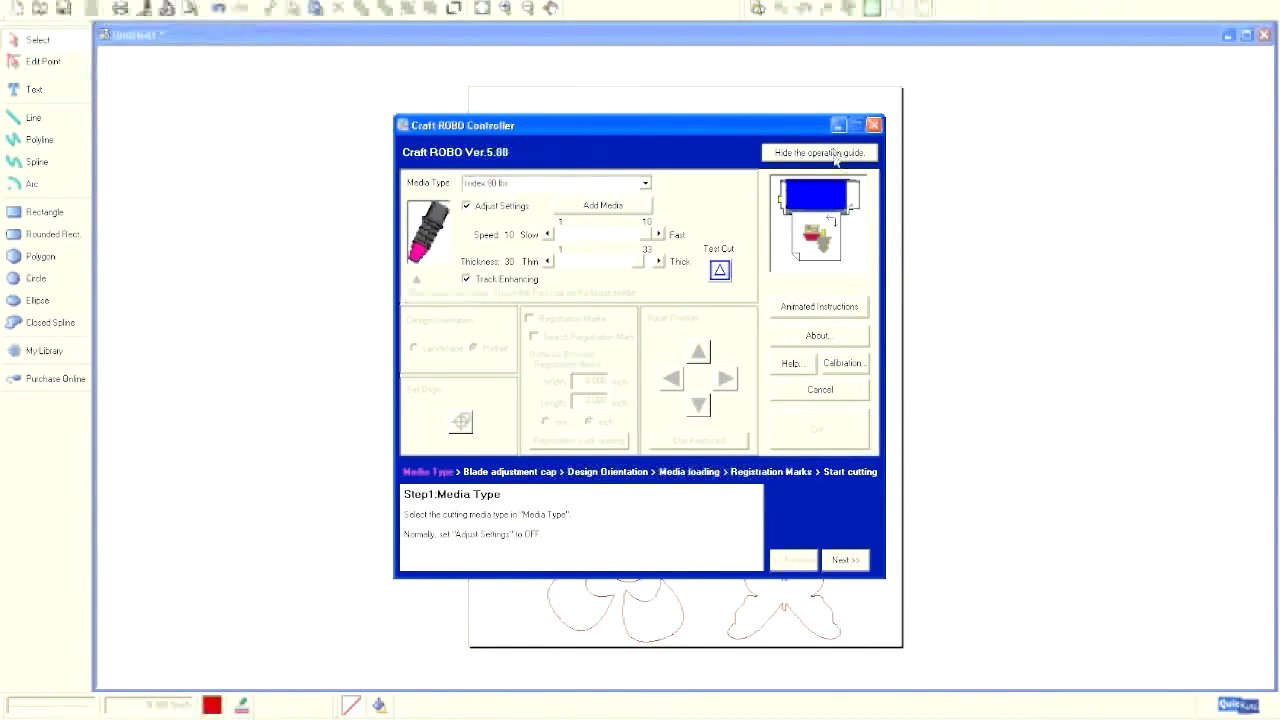
pyautogui.click(800, 155)
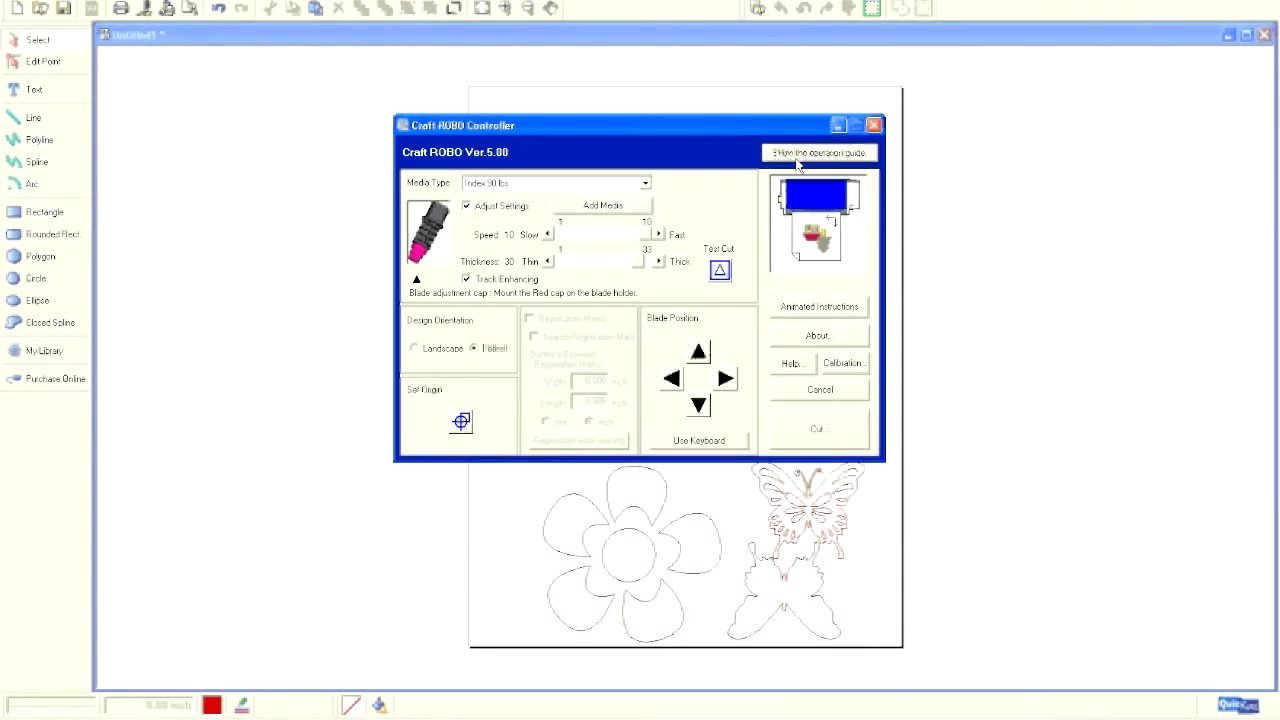
pyautogui.click(817, 433)
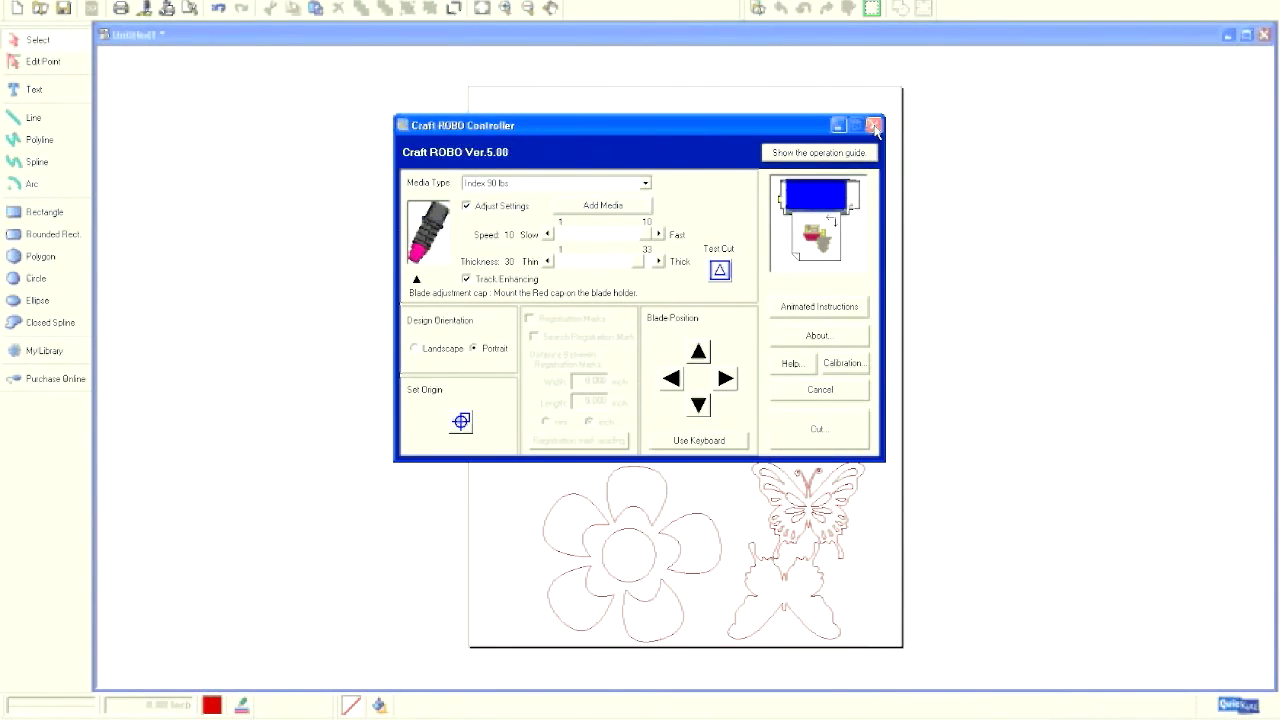
pyautogui.click(875, 126)
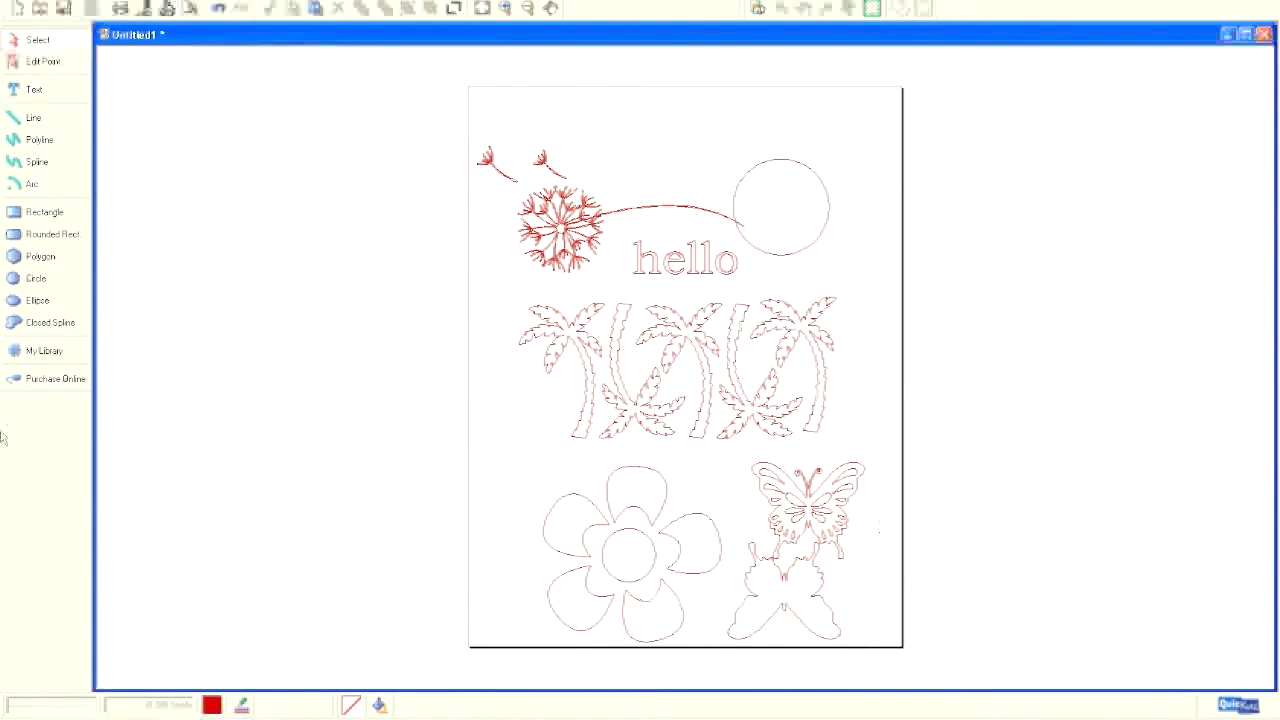
# Place the Bird_cage_0675 design from My Library at the page's lower left and narrow it.
pyautogui.click(72, 356)
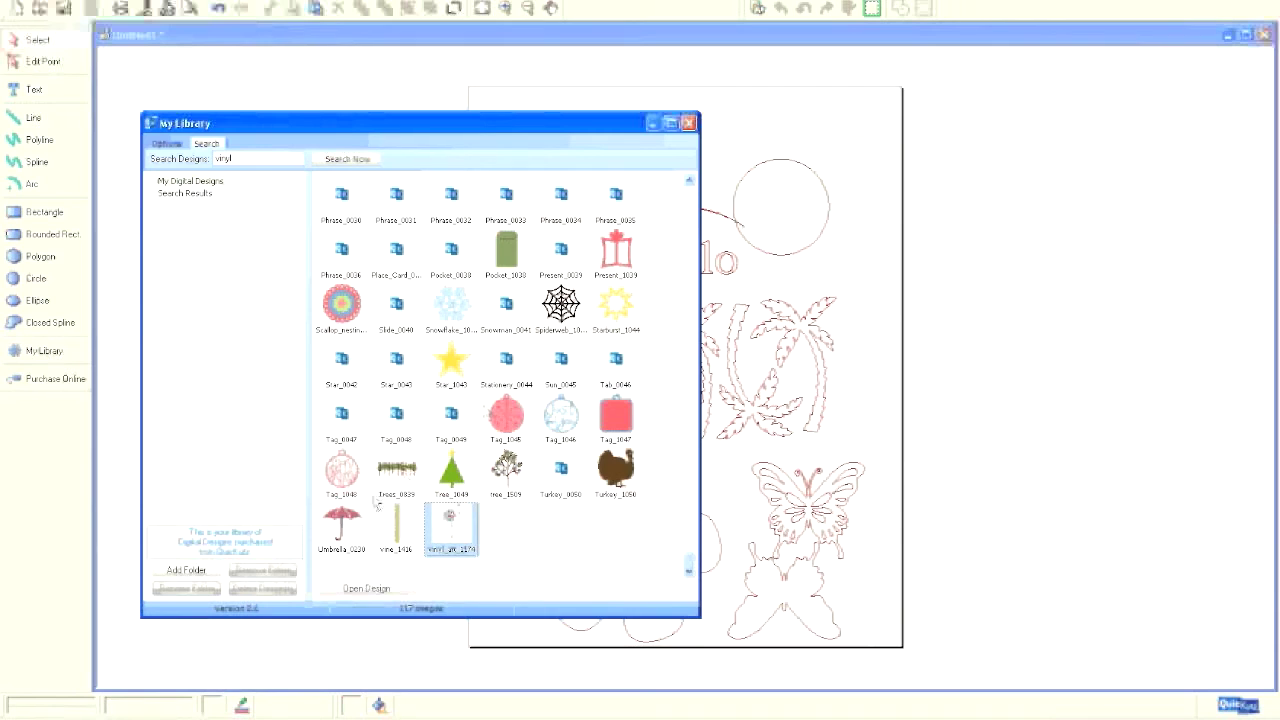
pyautogui.scroll(10, 378, 505)
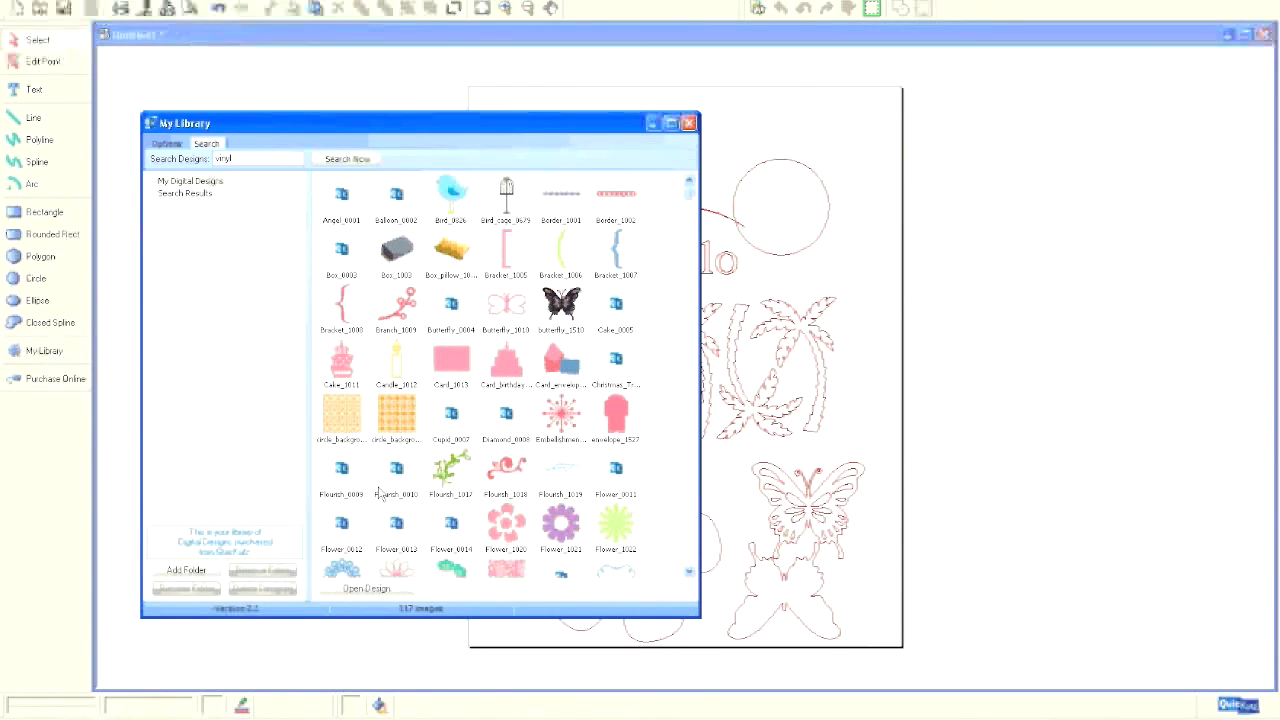
pyautogui.click(506, 198)
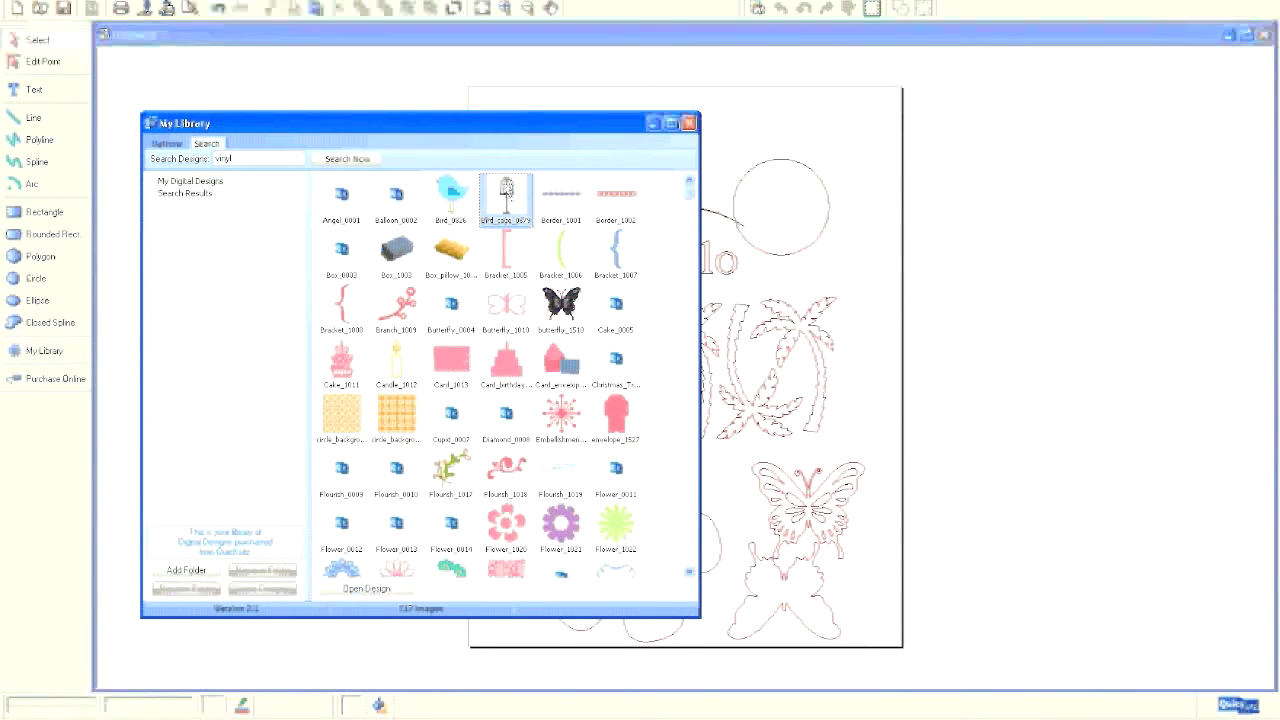
pyautogui.click(366, 589)
pyautogui.click(472, 638)
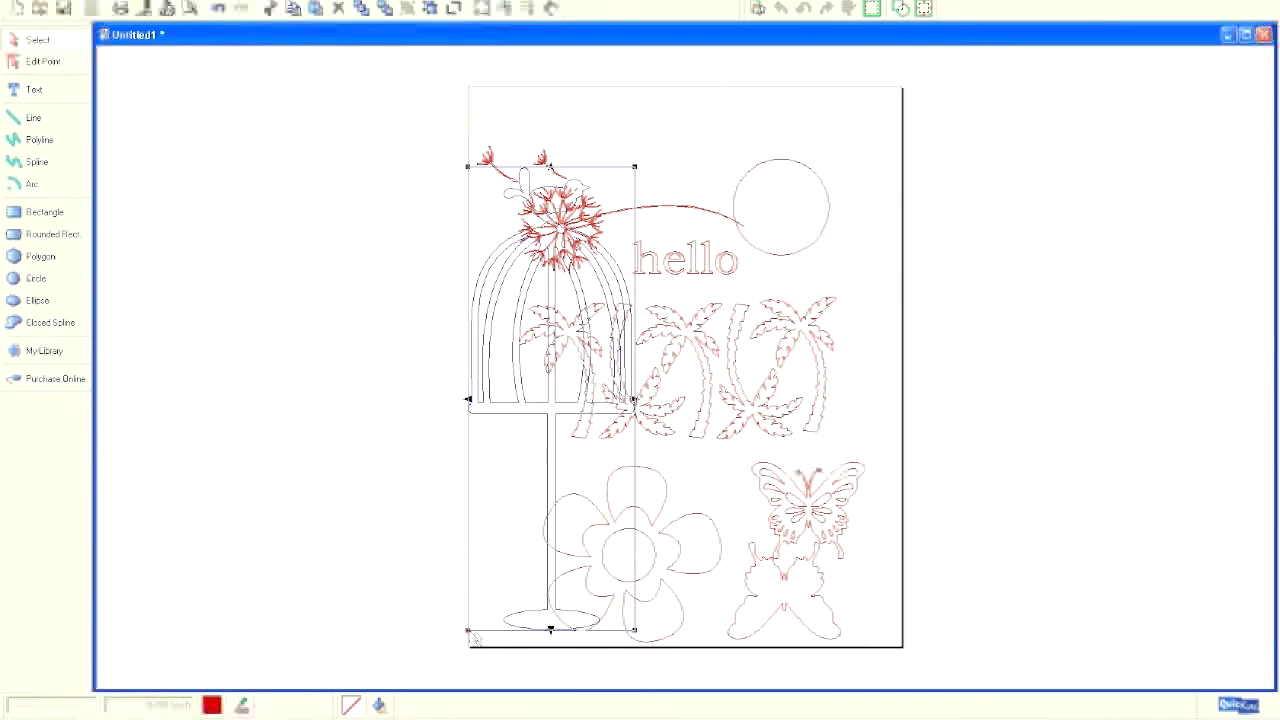
pyautogui.moveTo(468, 166); pyautogui.dragTo(528, 337)
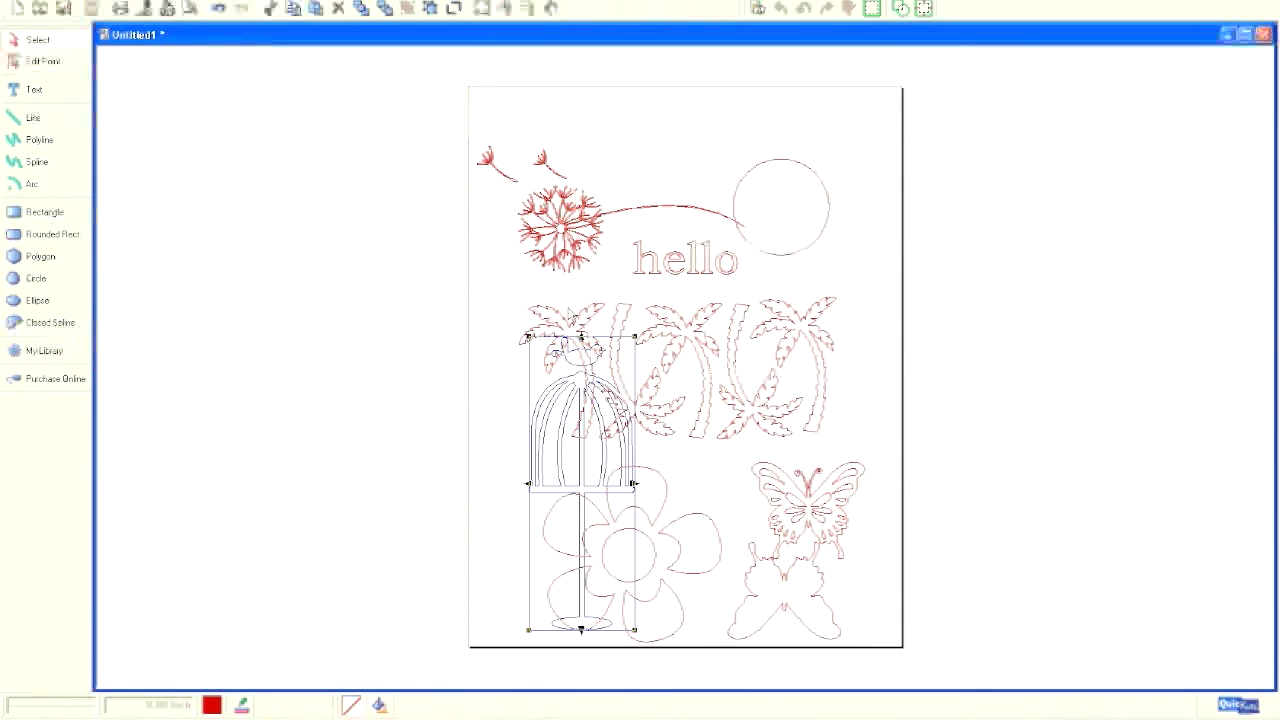
# Delete the palm tree, wavy strip and flower around the bird cage, then close Untitled1.
pyautogui.click(585, 326)
pyautogui.press('Delete')
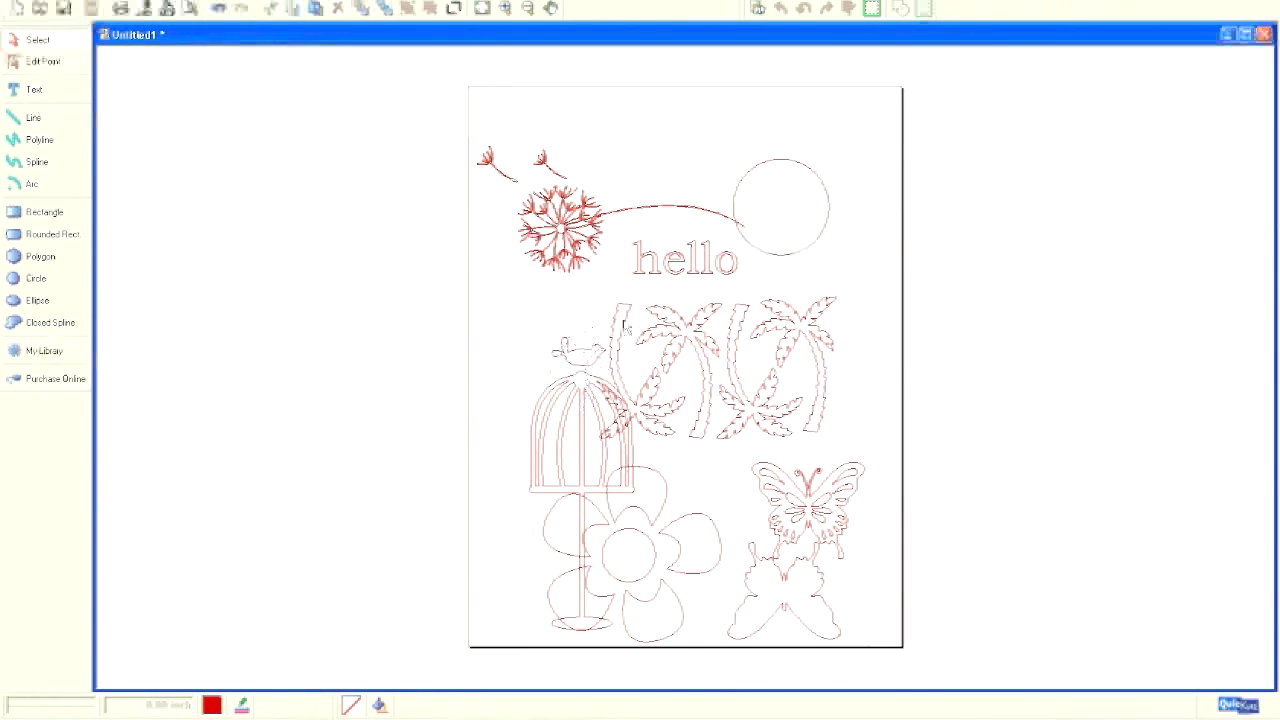
pyautogui.click(618, 370)
pyautogui.press('Delete')
pyautogui.press('Delete')
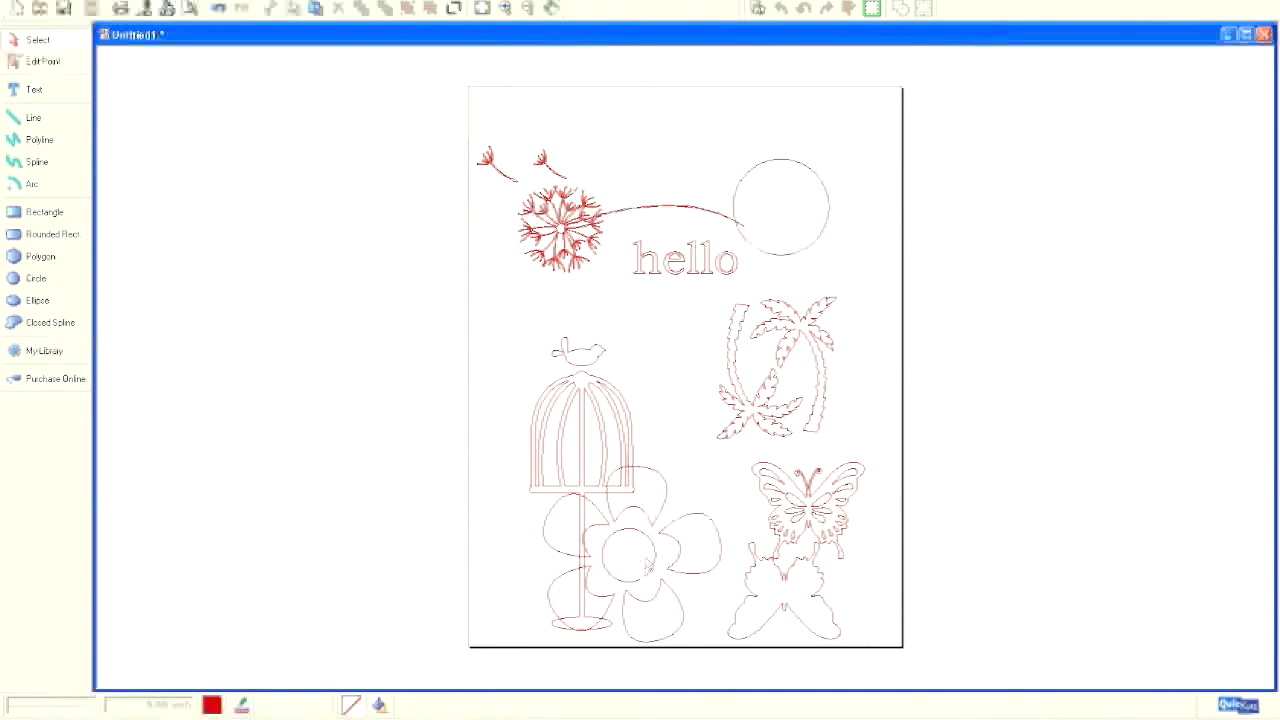
pyautogui.click(676, 596)
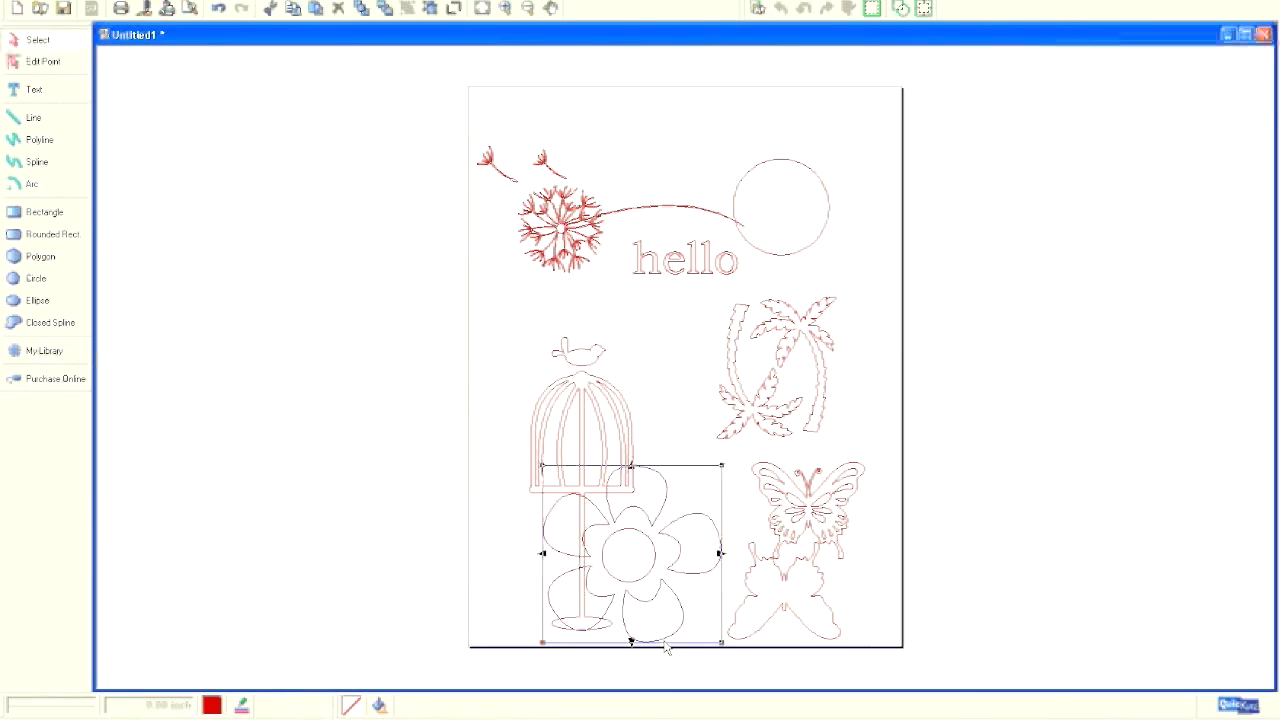
pyautogui.press('Delete')
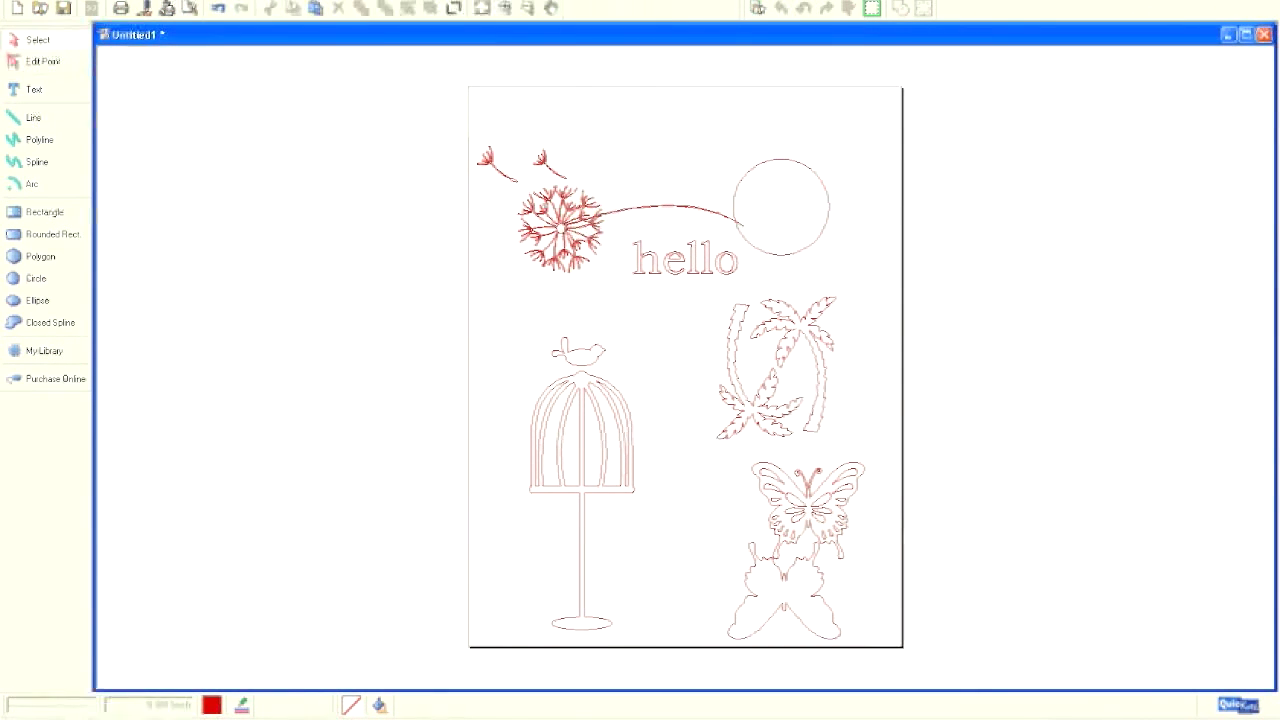
pyautogui.hotkey('ctrl', 'F4')
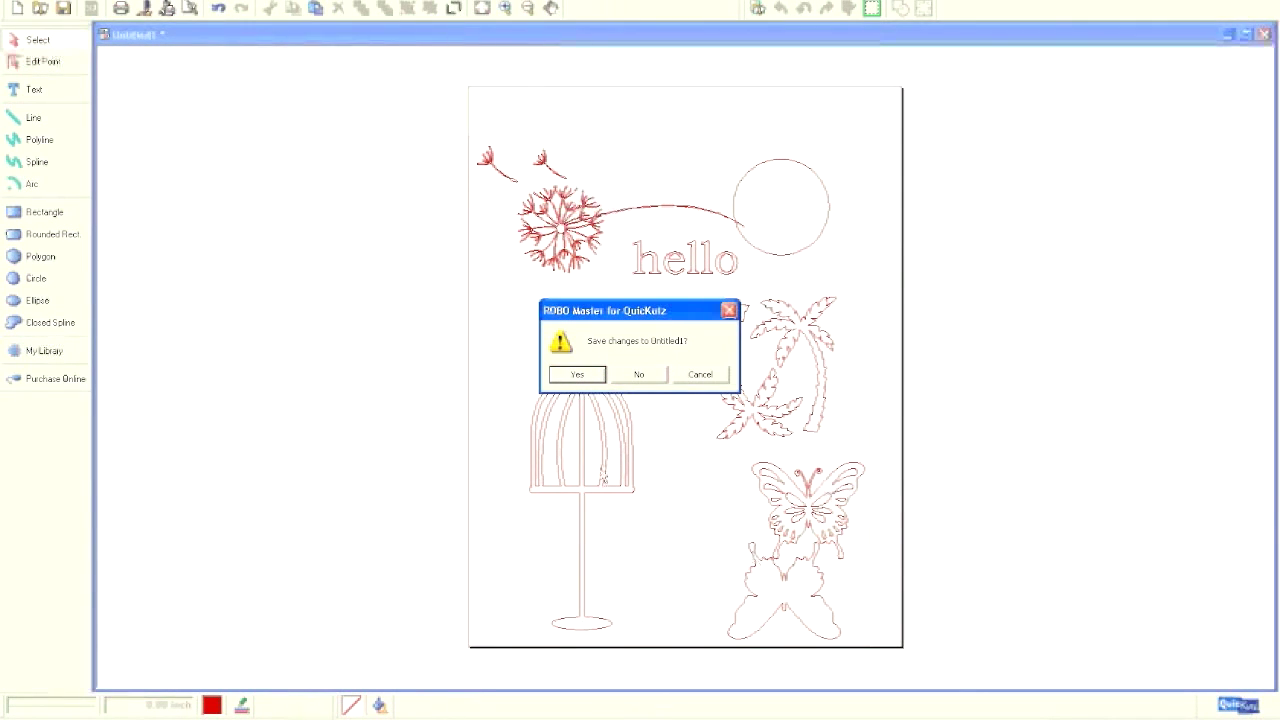
# Decline saving changes to Untitled1 so ROBO Master closes.
pyautogui.click(637, 373)
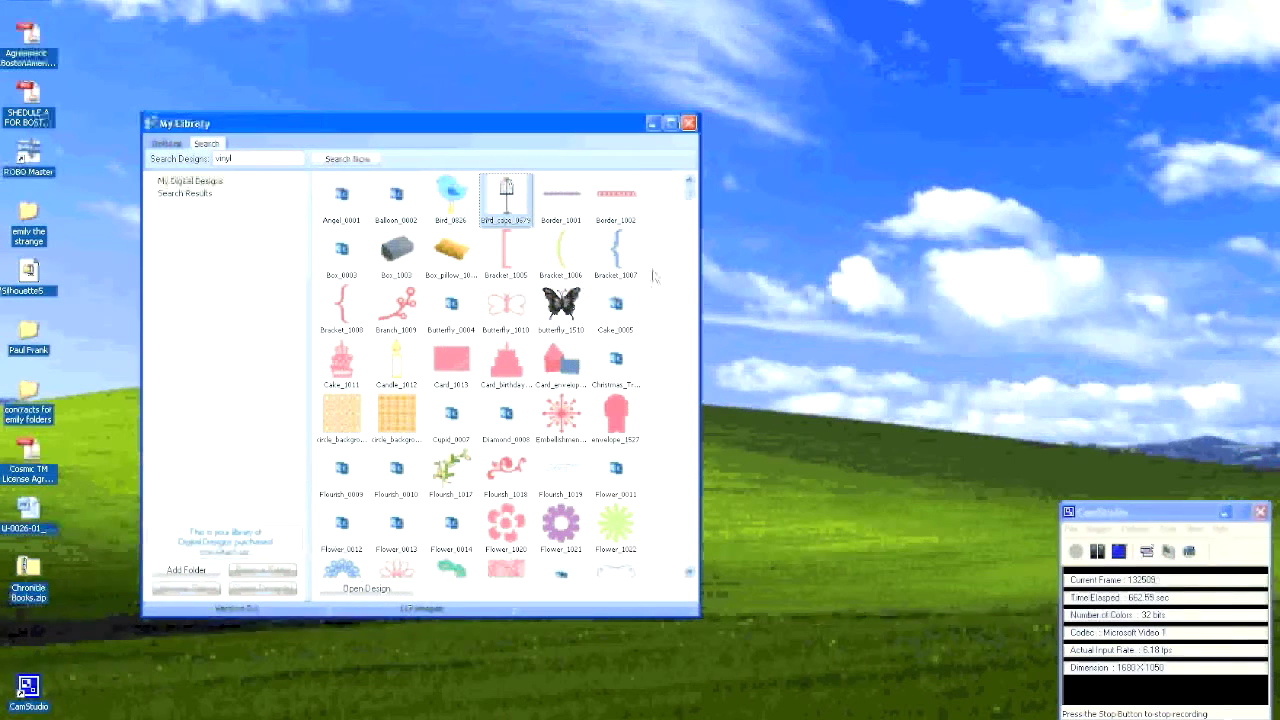